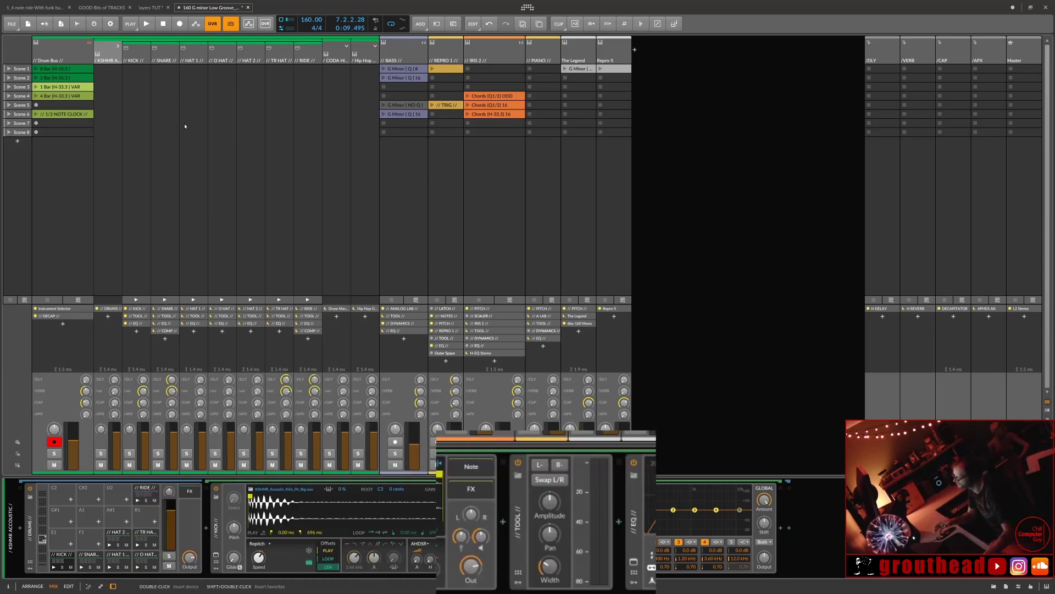
Step: Show the KICK channel's devices, audition the Scene 1 Drum Bus clip twice and stop playback each time
left_click(139, 61)
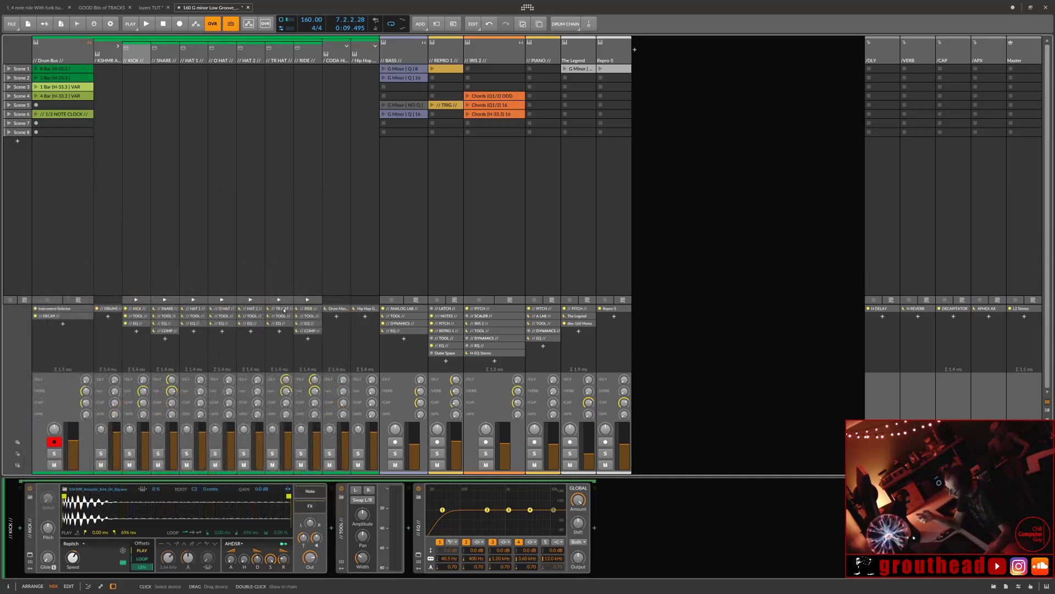
left_click(35, 69)
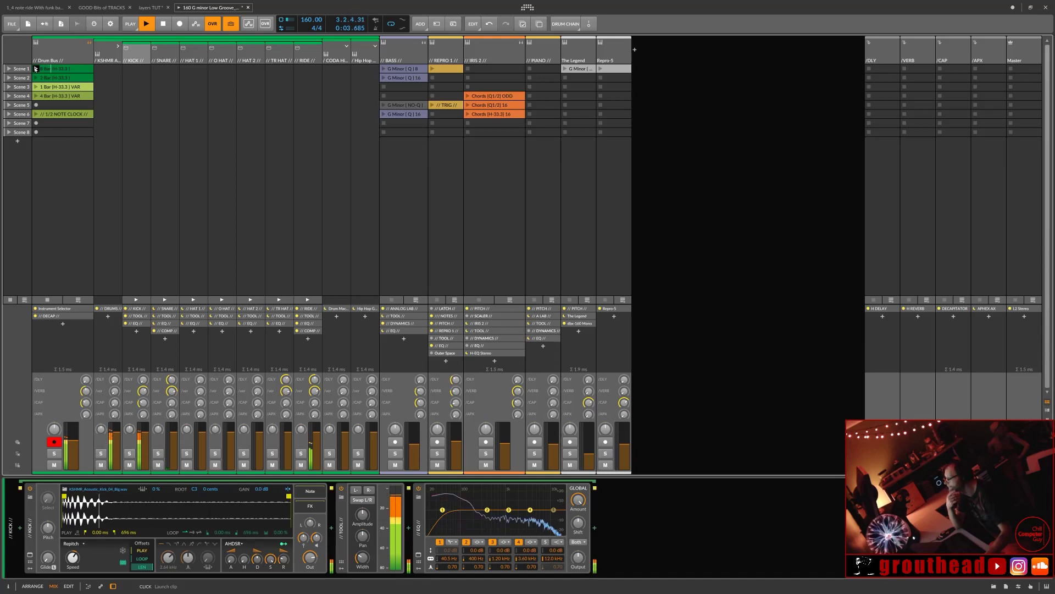
left_click(165, 25)
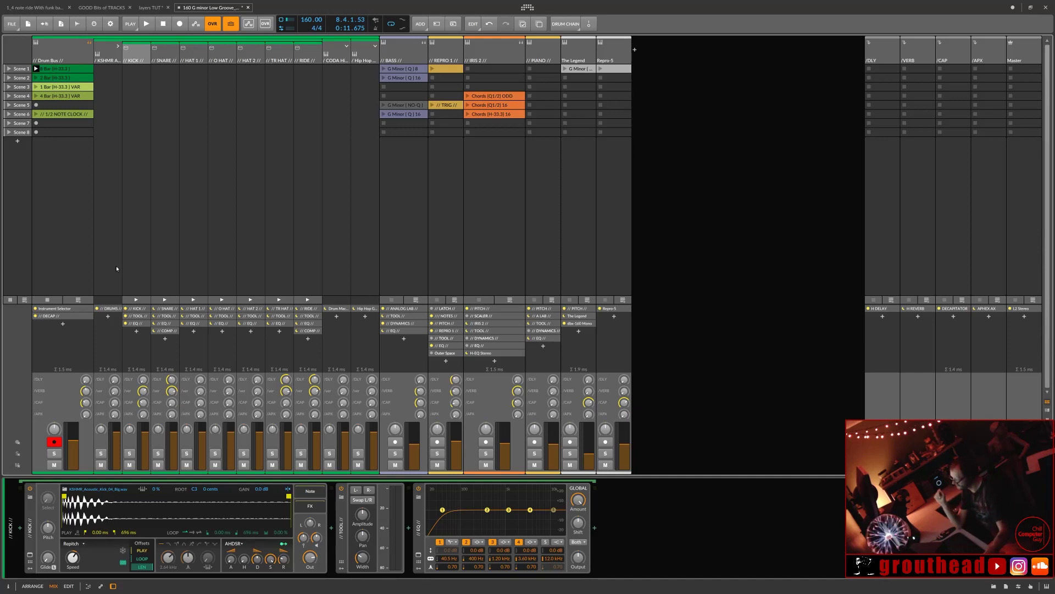
left_click(36, 69)
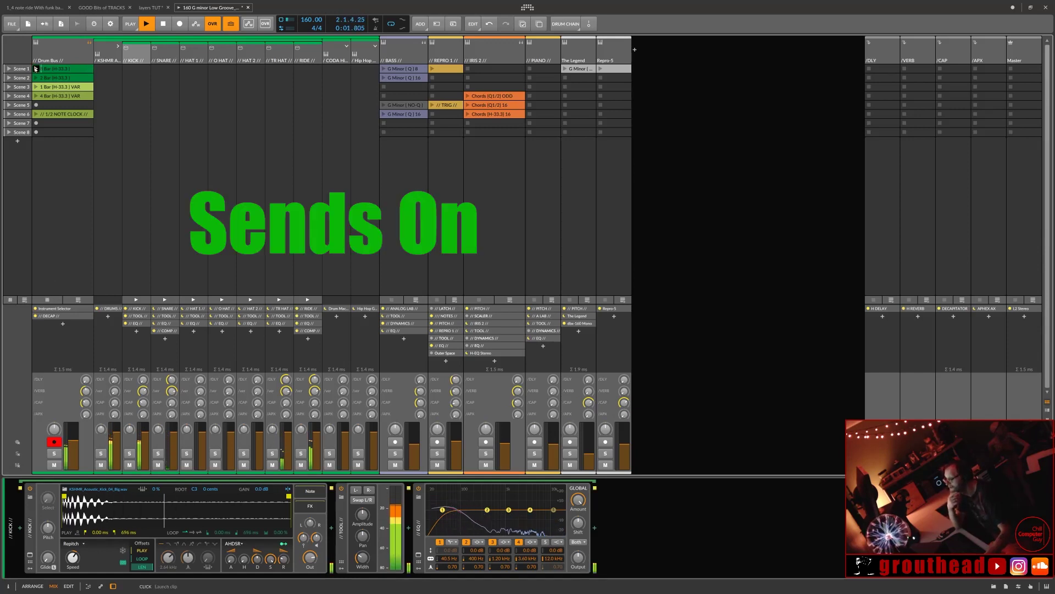
left_click(165, 25)
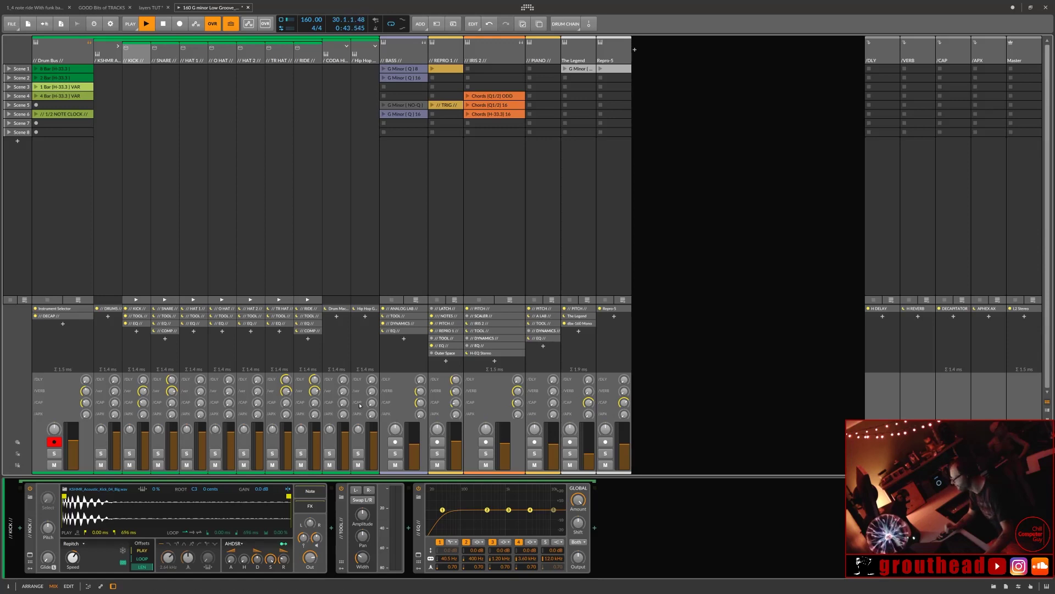
Step: Mute the KICK, SNARE, TR HAT and RIDE channels
left_click(131, 466)
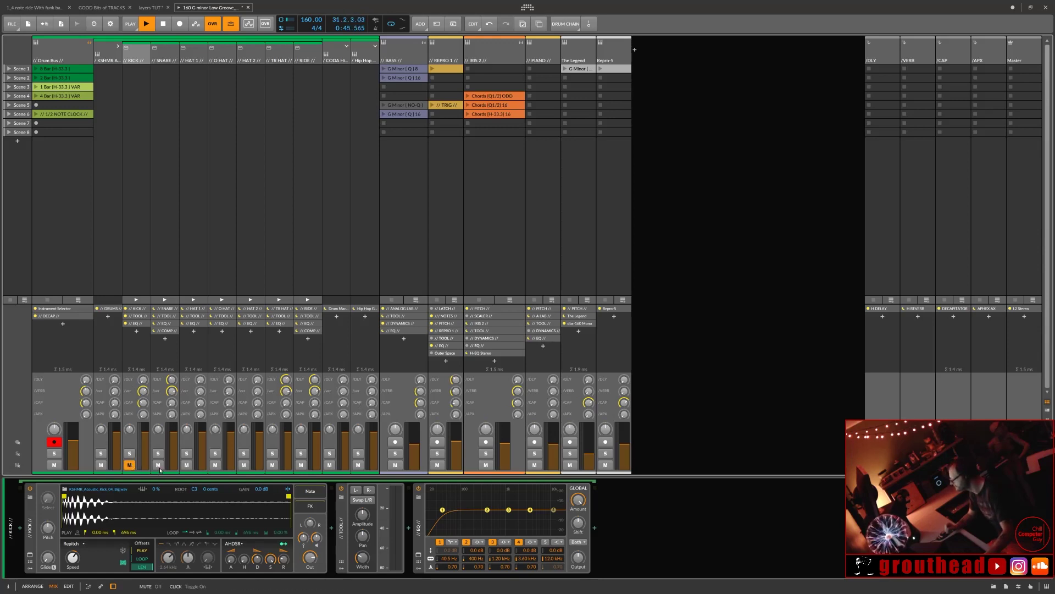
left_click(160, 466)
left_click(273, 466)
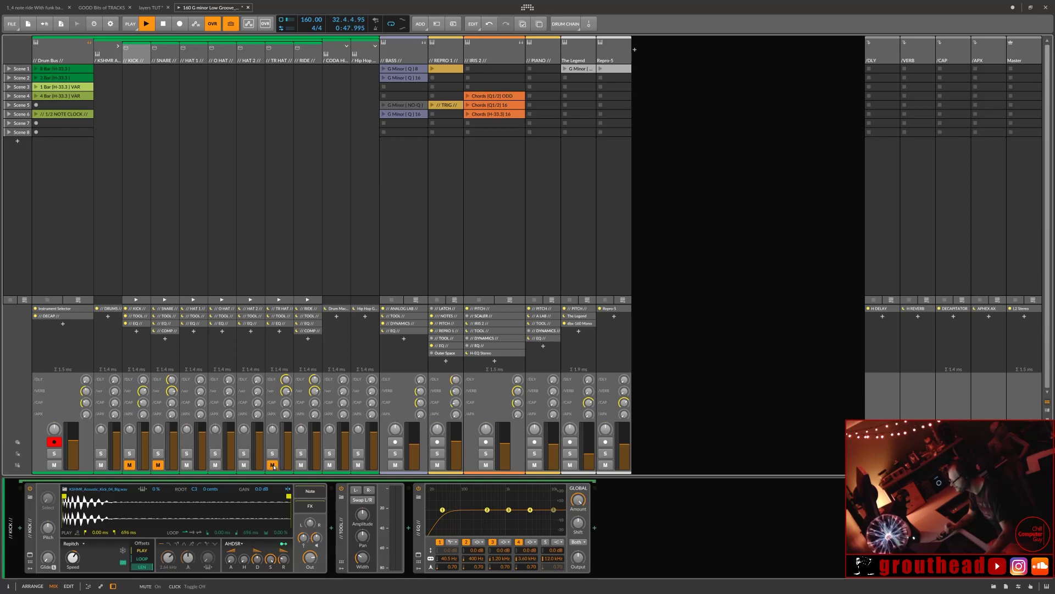
left_click(301, 465)
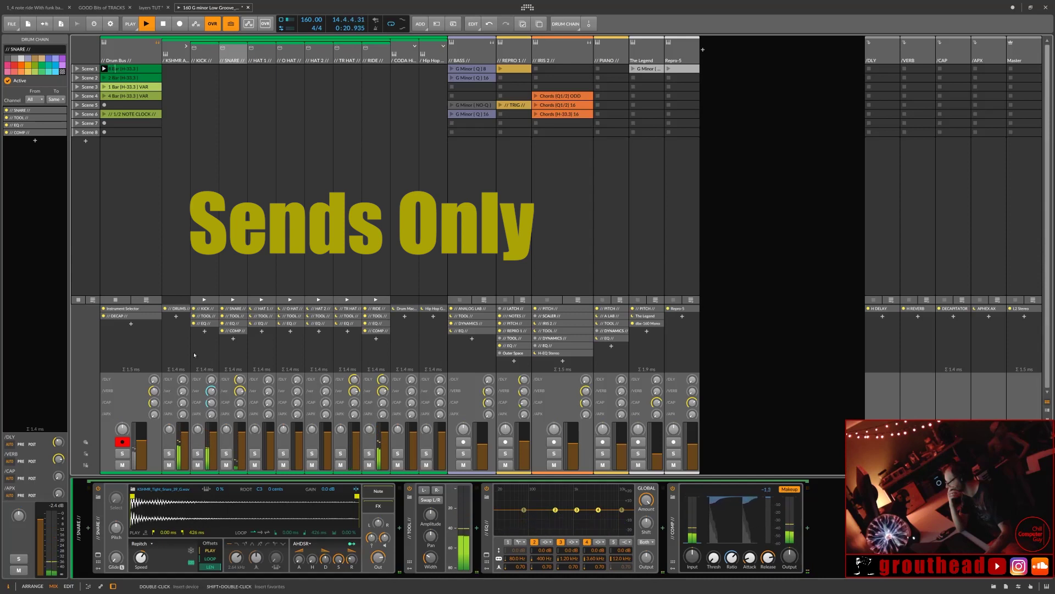
Step: Select the KICK channel to show its devices, and stop playback
left_click(201, 62)
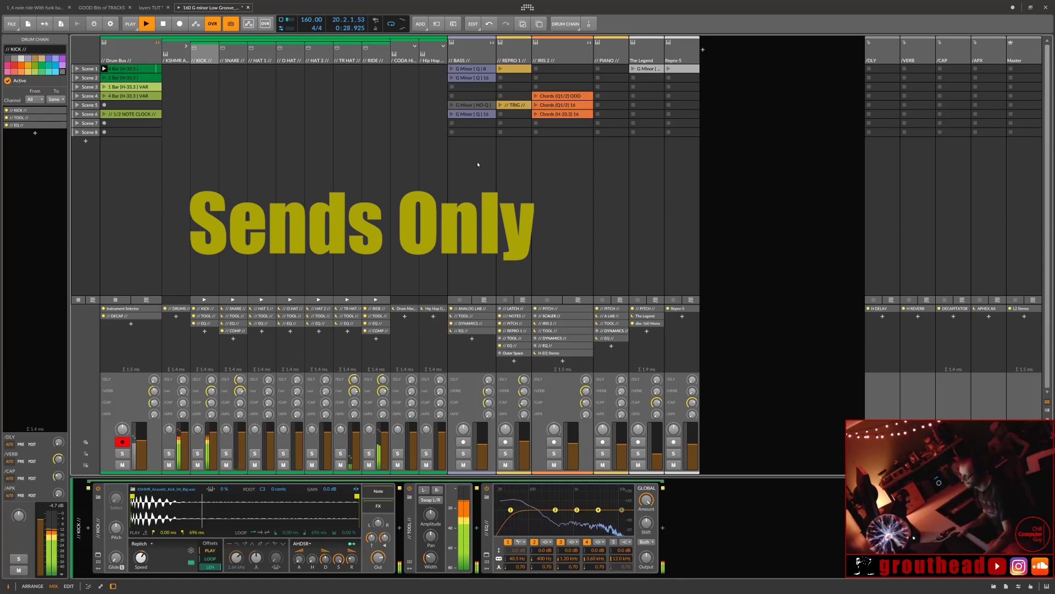
key("space")
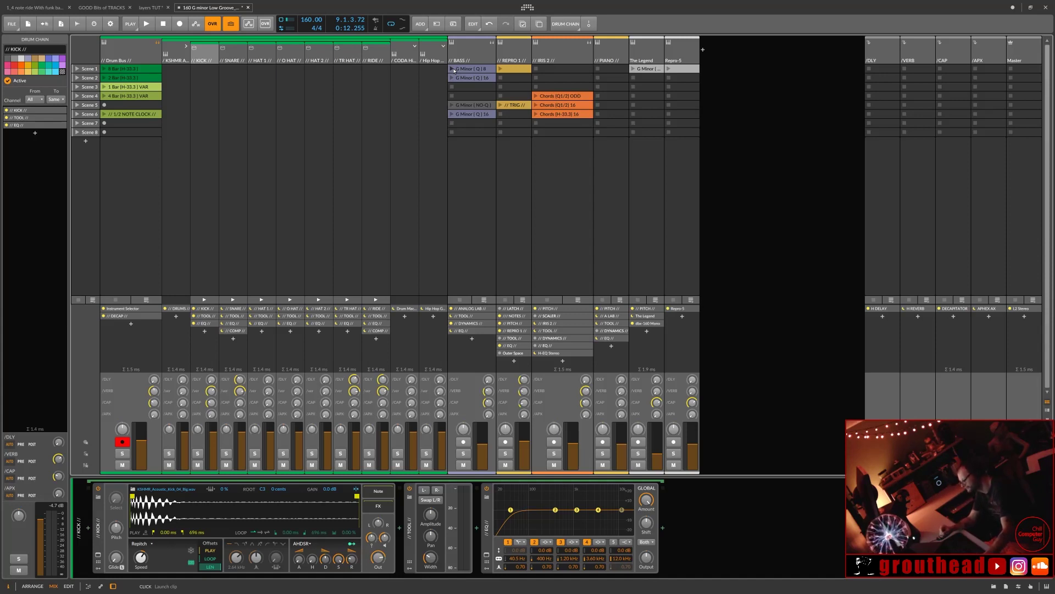
Step: Launch the Scene 1 BASS clip, and play on with the BASS Pitch device shifted by +7 semitones
left_click(453, 69)
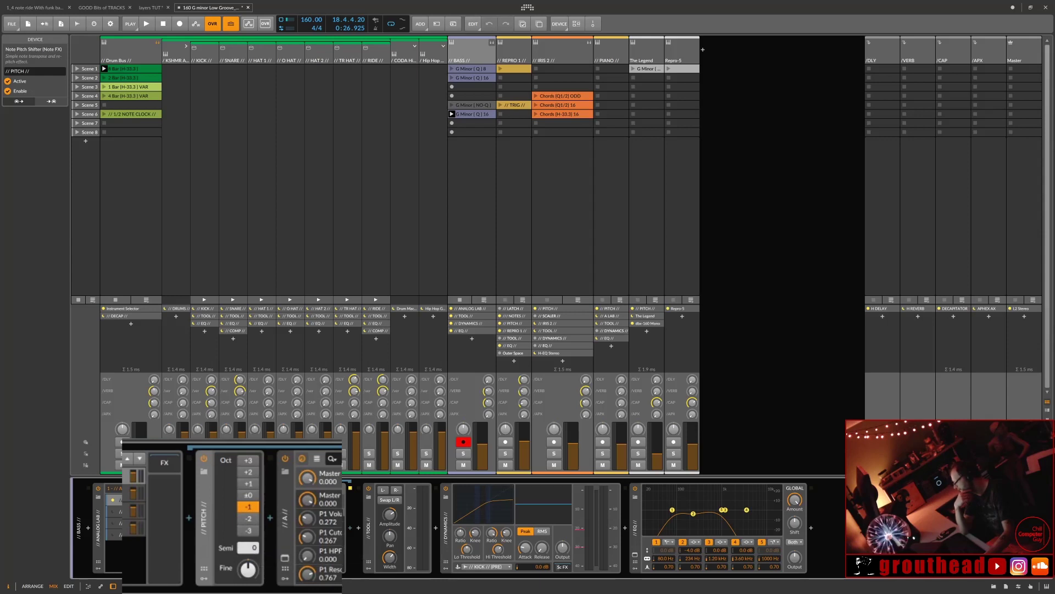
left_click_drag(248, 548, 247, 551)
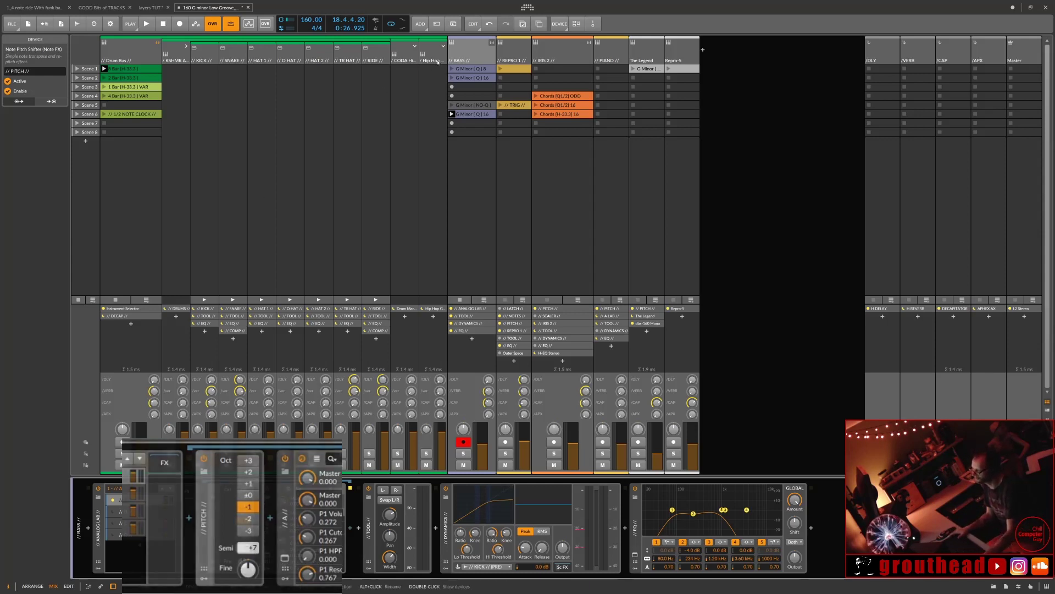
key("space")
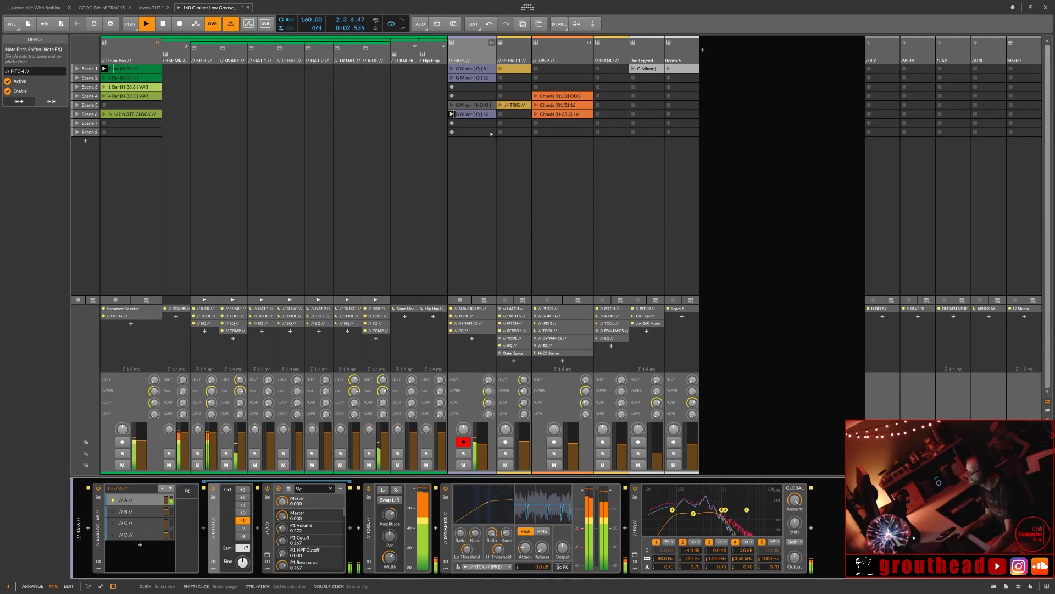
Step: Launch the Chords [H-33.3] 16 clip on IRIS 2, soloing that track temporarily while switching Drum Bus to the 1/2 NOTE CLOCK clip
left_click(536, 114)
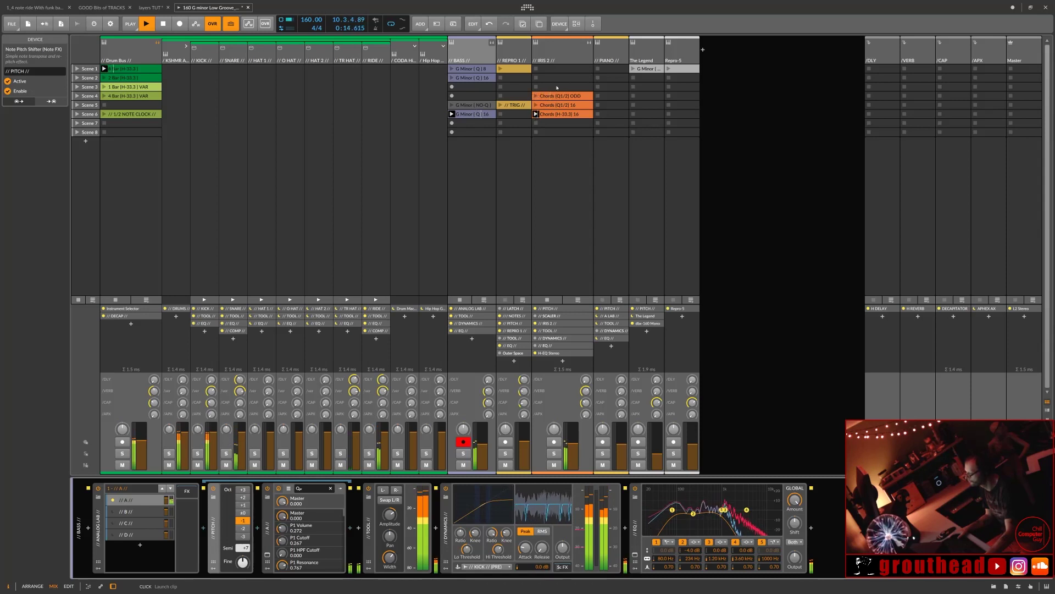
left_click(553, 453)
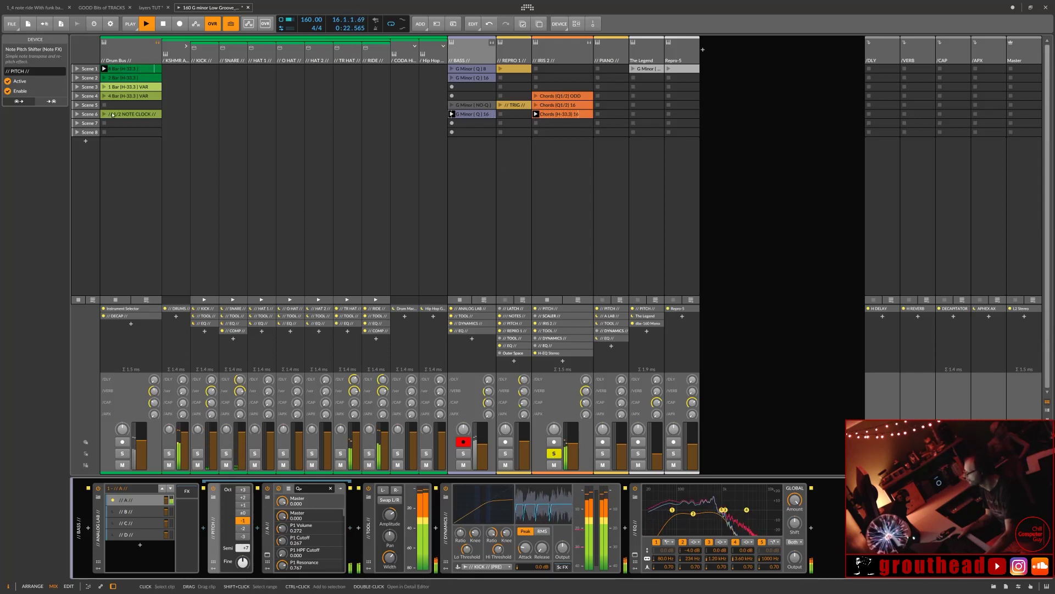
left_click(104, 114)
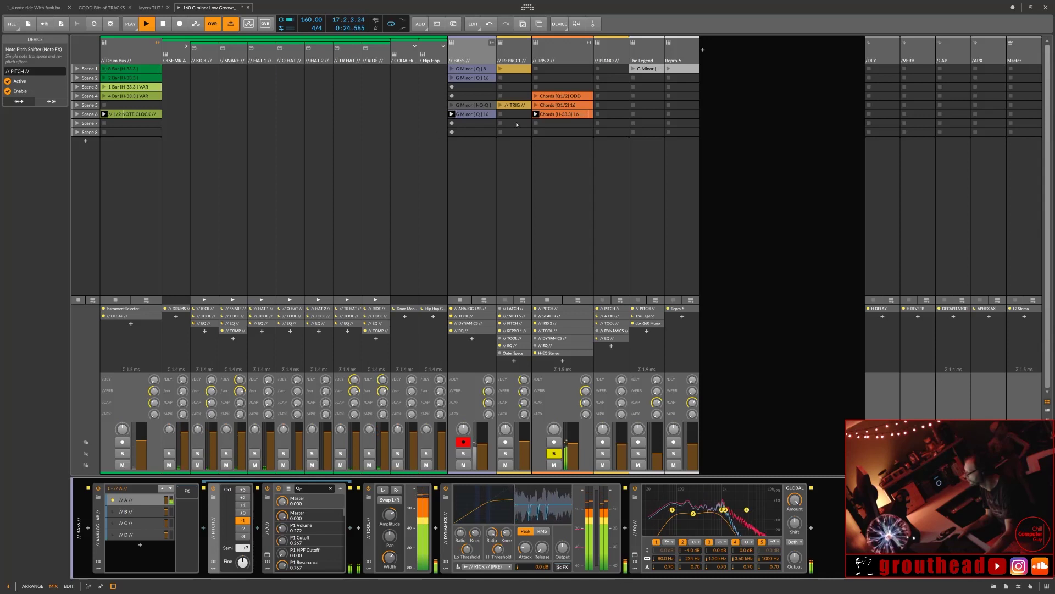
left_click(554, 453)
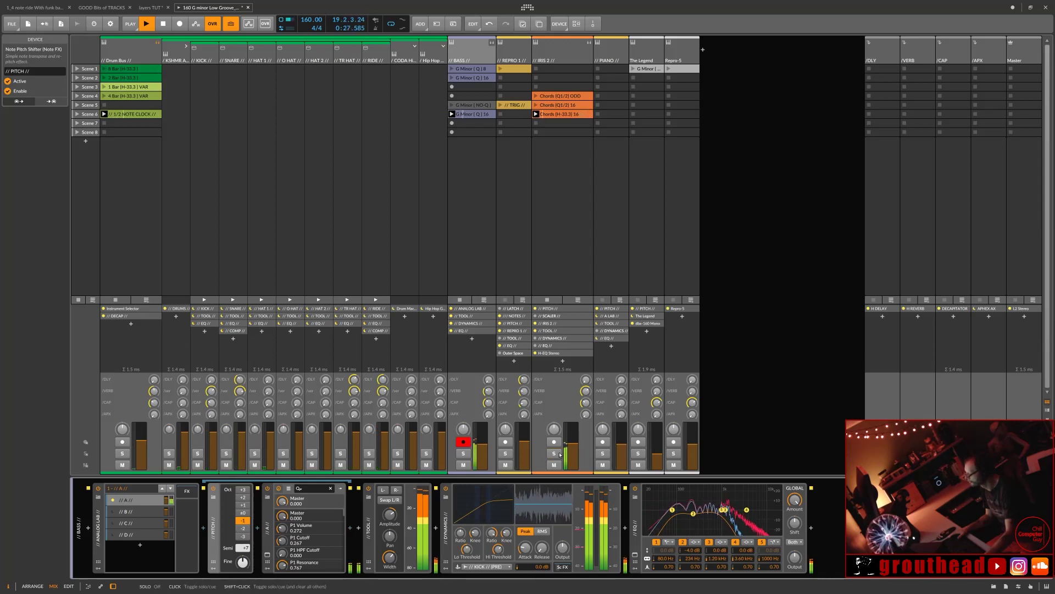
Step: Mute the BASS track and widen The Legend track's column
left_click(463, 465)
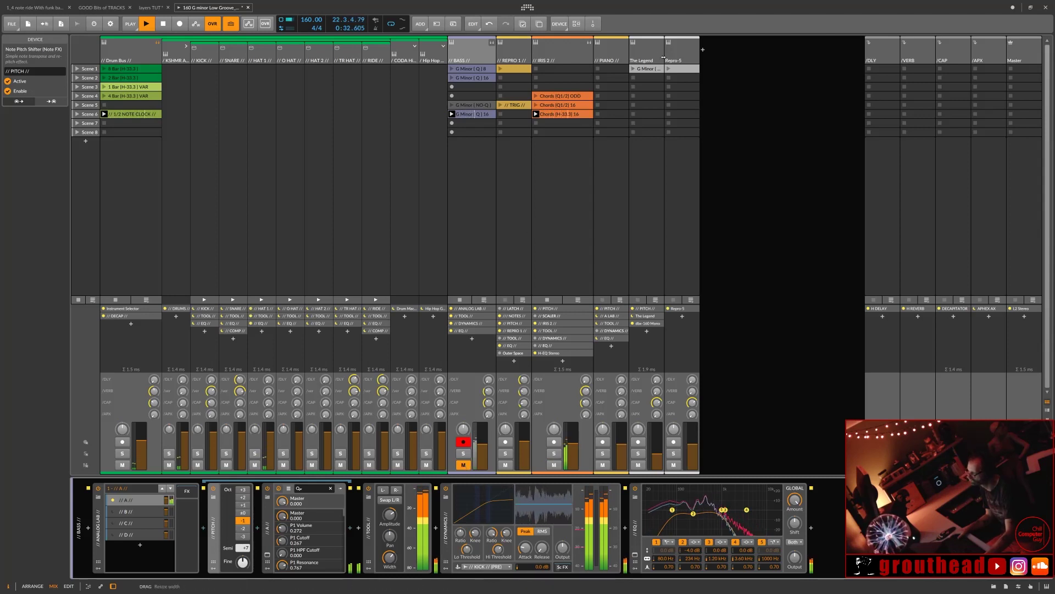
left_click_drag(663, 58, 701, 59)
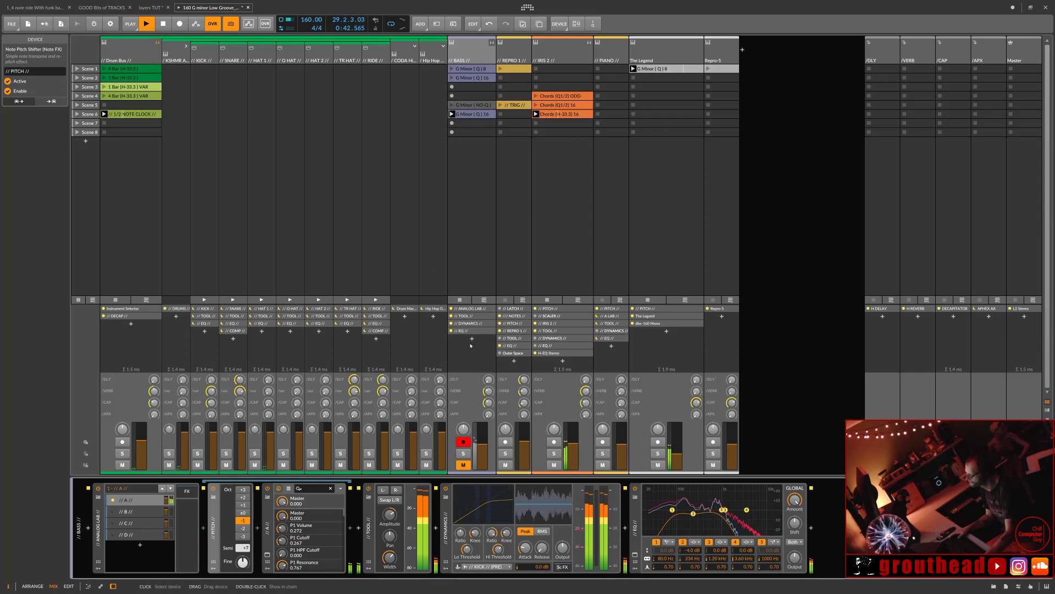
Step: Launch the Scene 1 Drum Bus clip and restart playback from the beginning
left_click(104, 68)
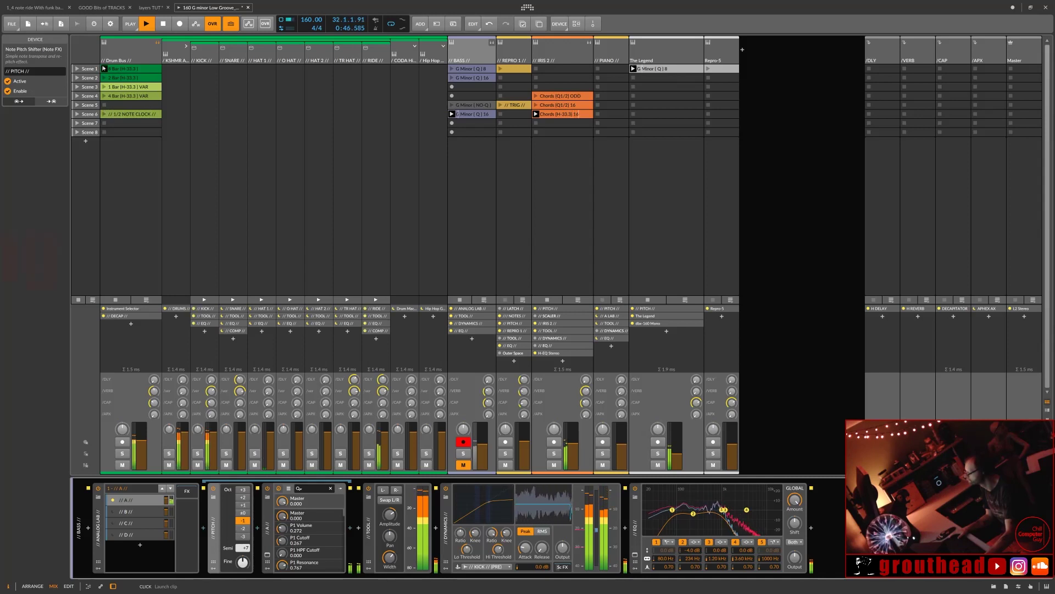
key("space")
key("space")
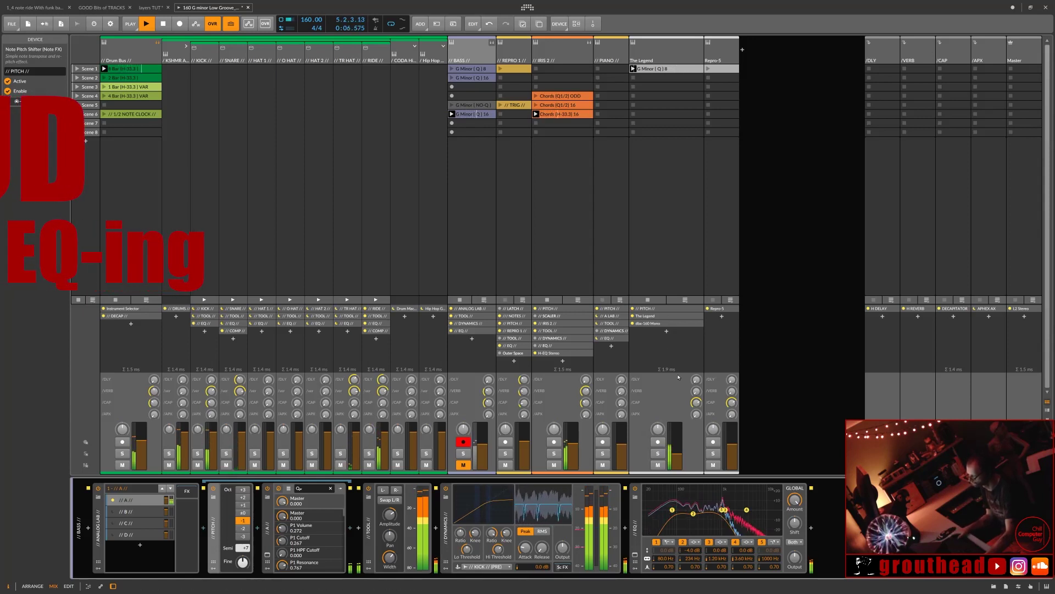
Step: Raise The Legend's VERB send to about -34 dB and unmute the BASS track
mouse_move(696, 403)
left_mouse_down()
mouse_move(697, 432)
mouse_move(696, 391)
left_mouse_up()
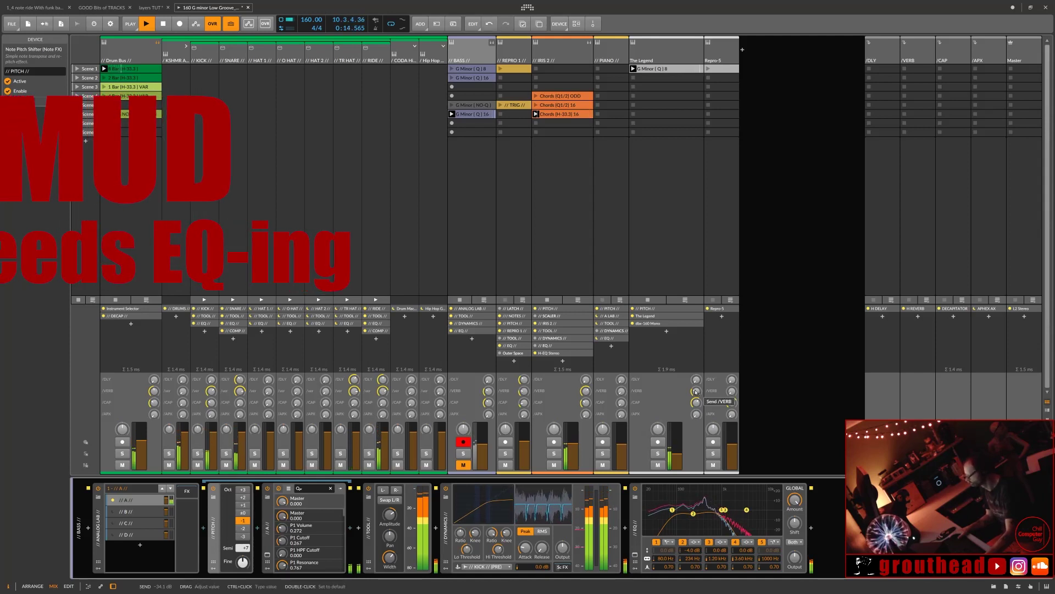
left_click(467, 465)
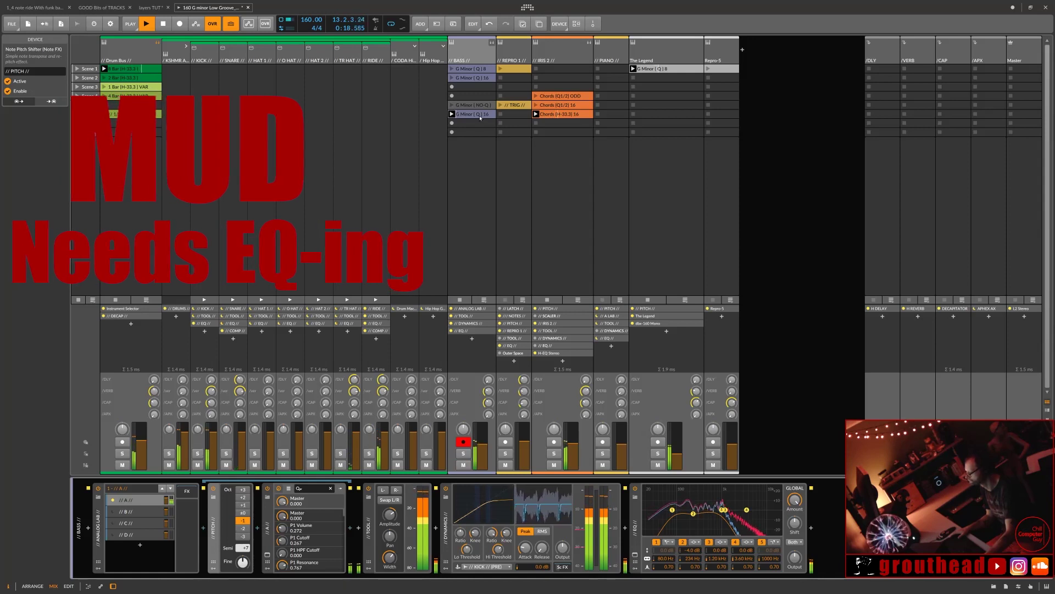
Step: Stop the BASS track's clip and launch the Scene 1 clip on REPRO 1
left_click(460, 299)
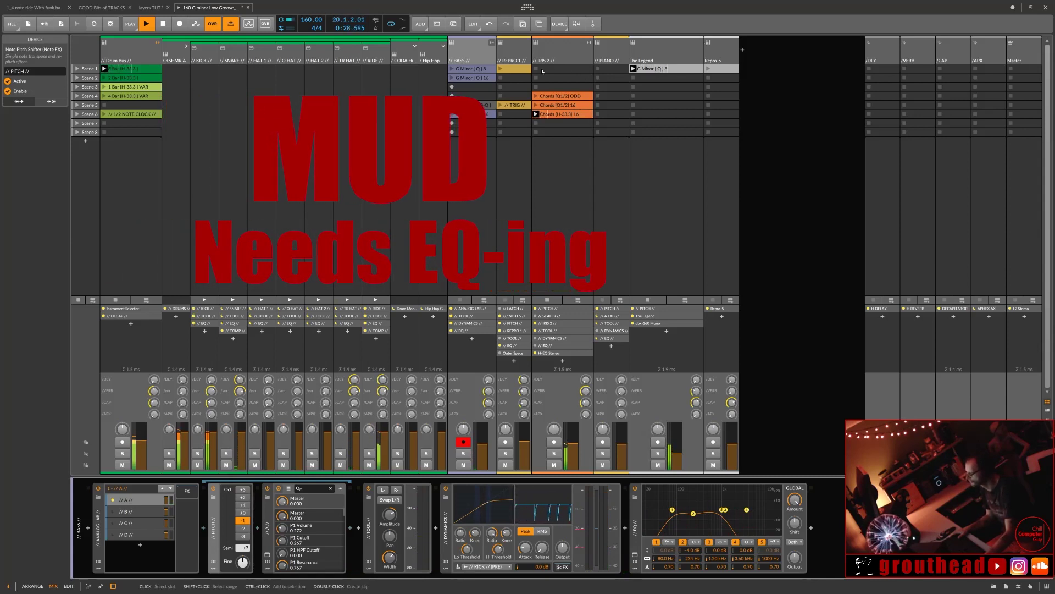
left_click(501, 69)
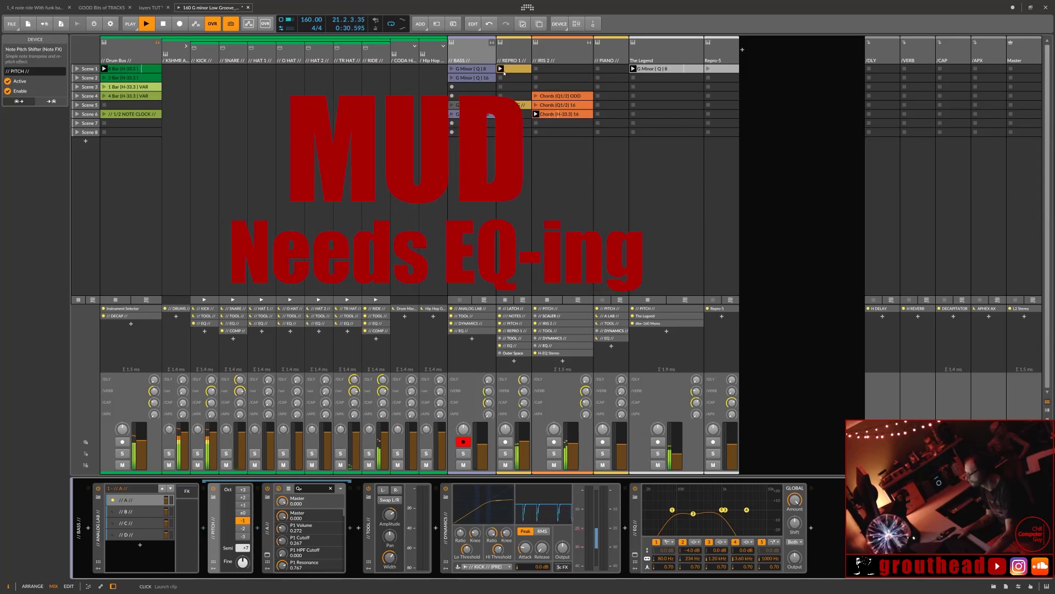
Step: Examine the notes of the Scene 1 REPRO 1 clip, and return to the track's device chain
double_click(517, 70)
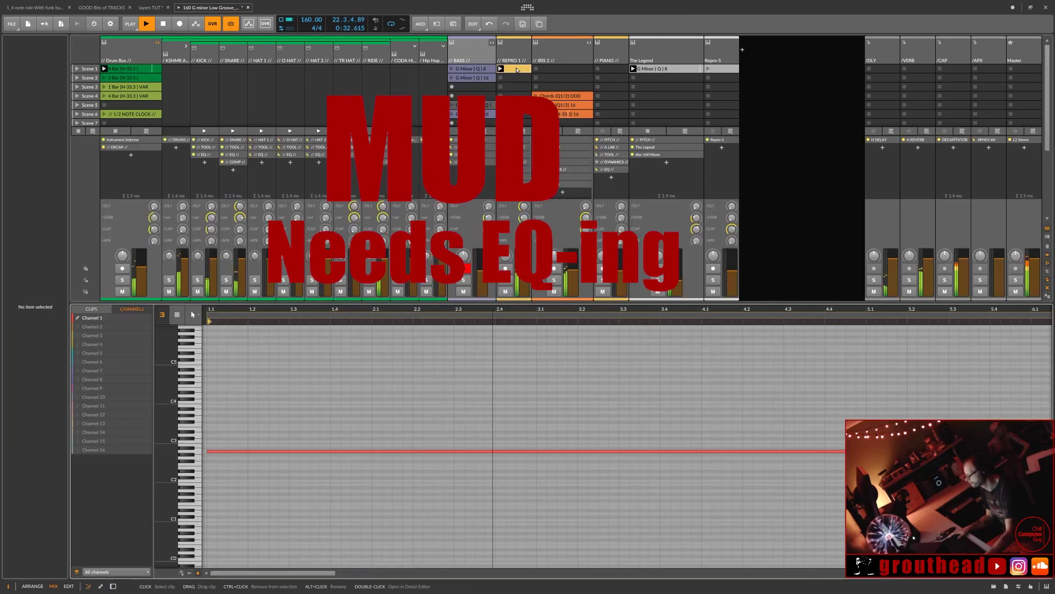
double_click(515, 48)
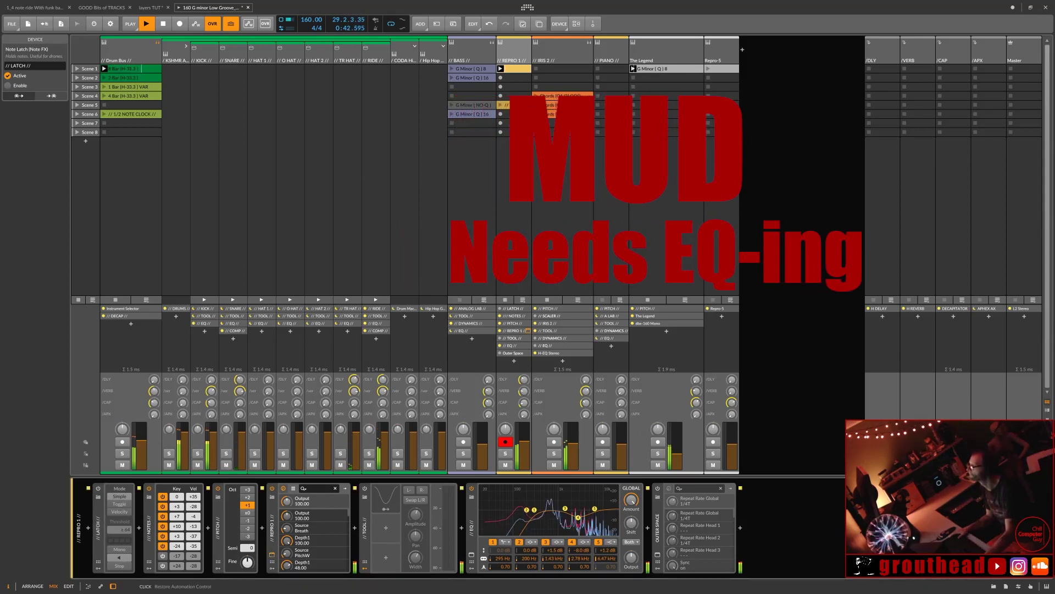
Step: Inspect the Repro-1 synth's main controls and its sequencer page, and close the plug-in window
left_click_drag(297, 0, 319, 91)
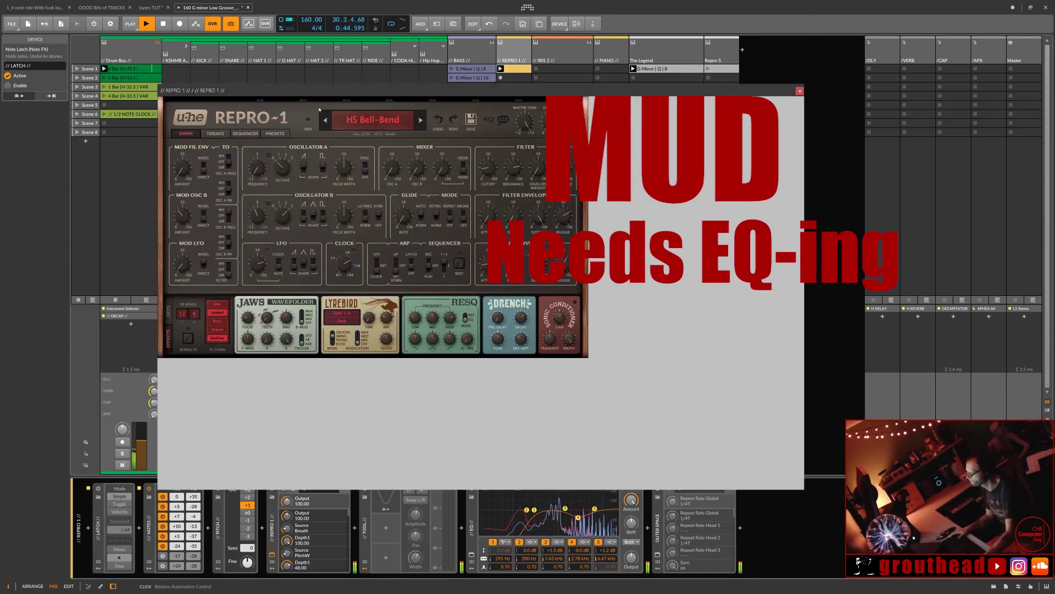
left_click(800, 90)
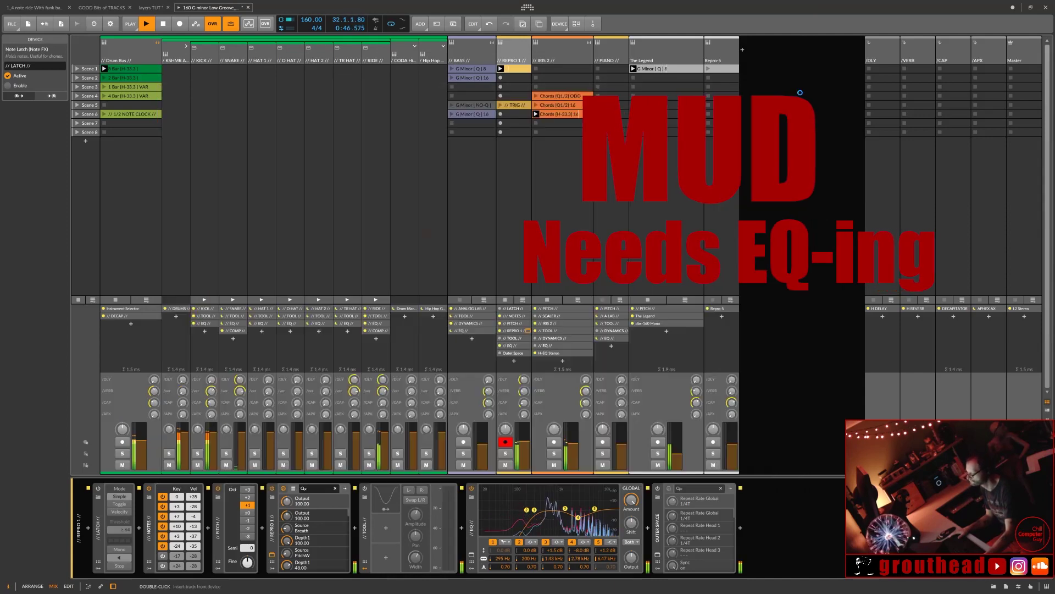
left_click(273, 556)
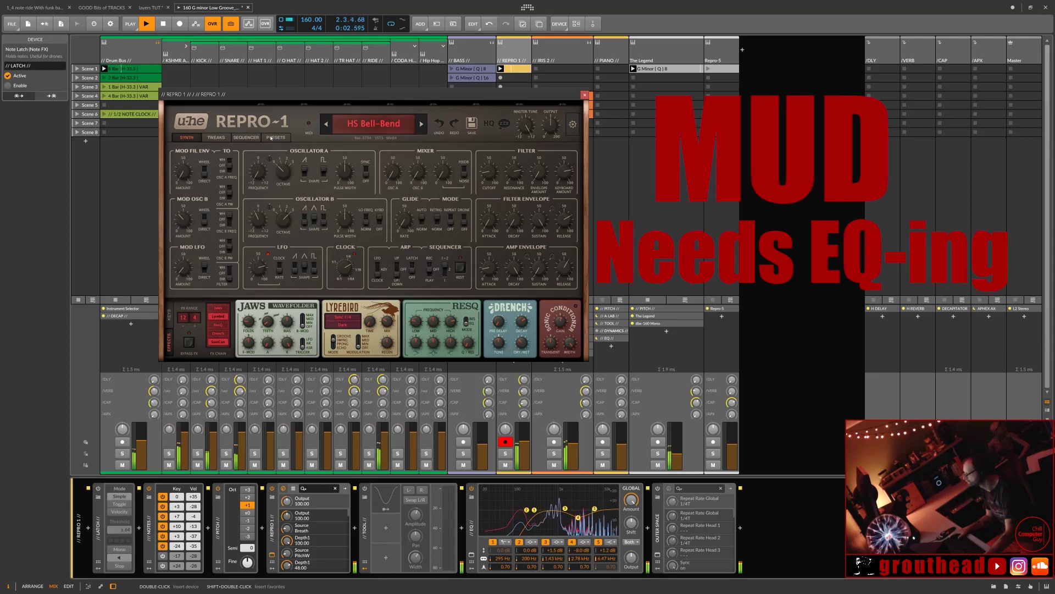
left_click(246, 137)
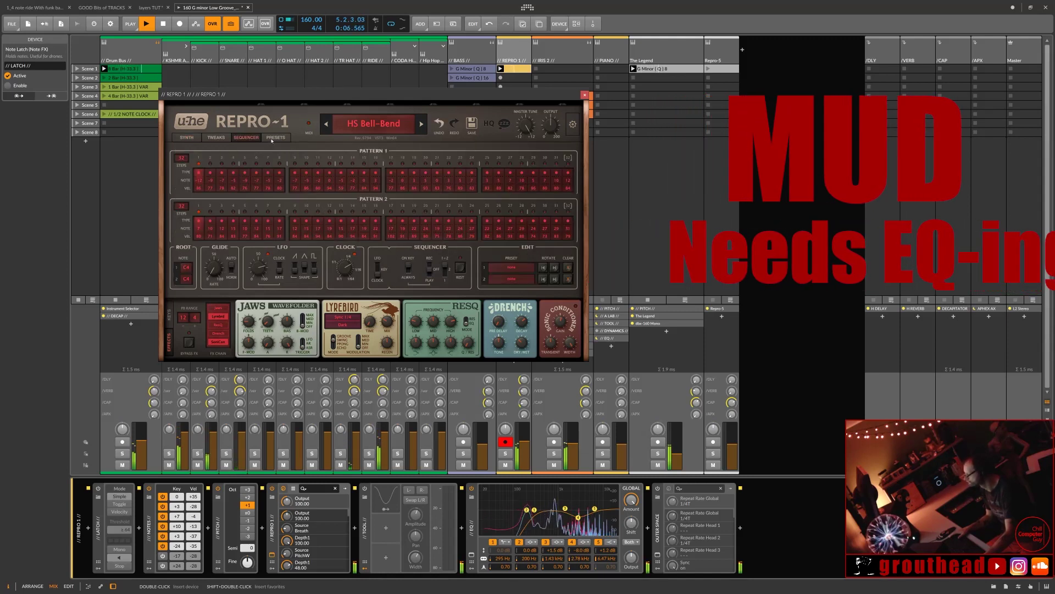
left_click(585, 94)
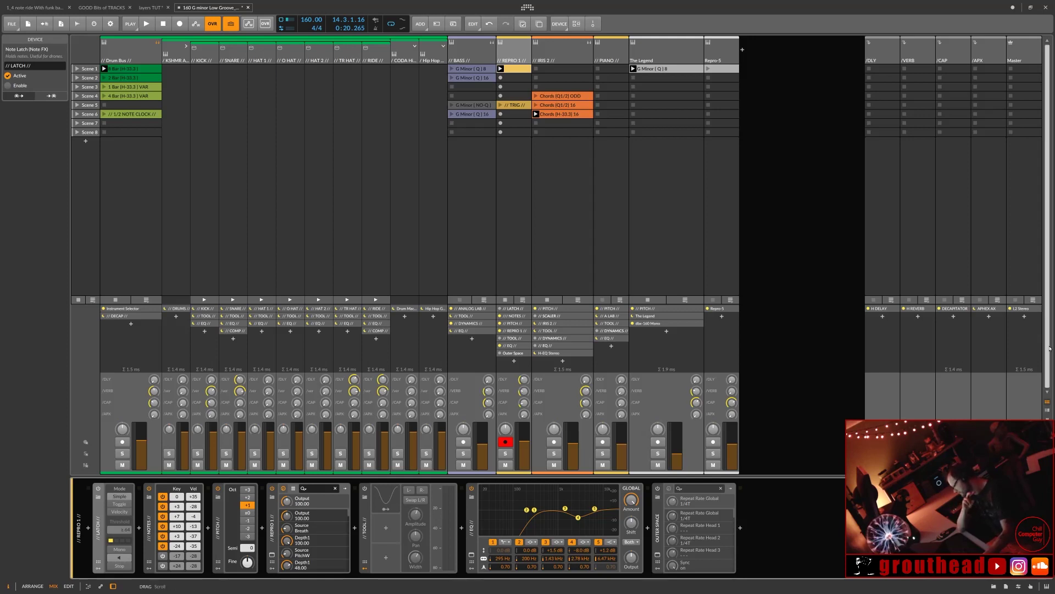
Step: Open the APHEX AX exciter on the APX effect track and move its window over the tracks beside the drums
left_click(1004, 309)
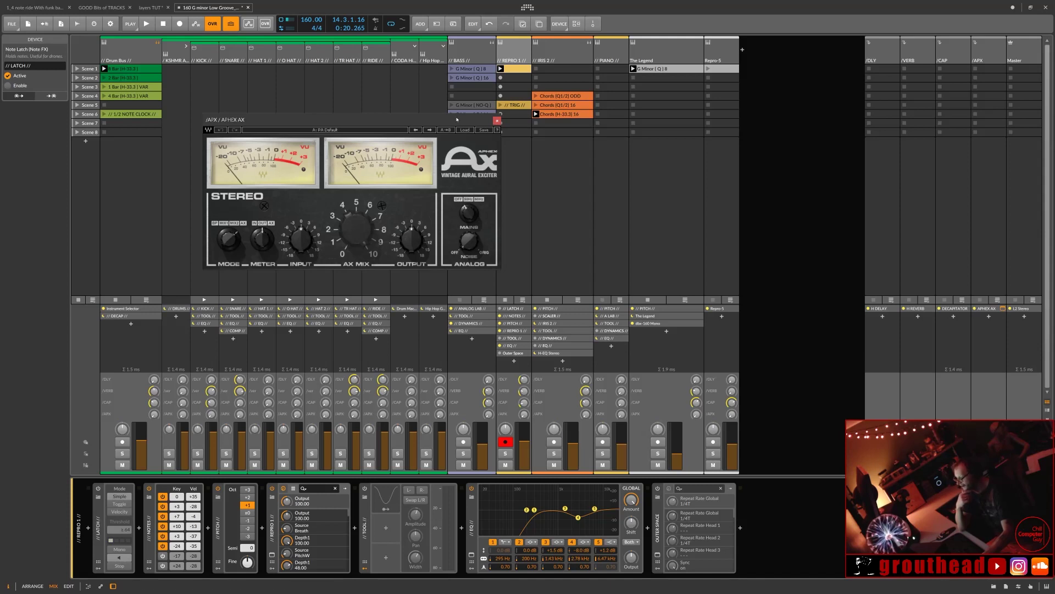
left_click_drag(457, 119, 736, 268)
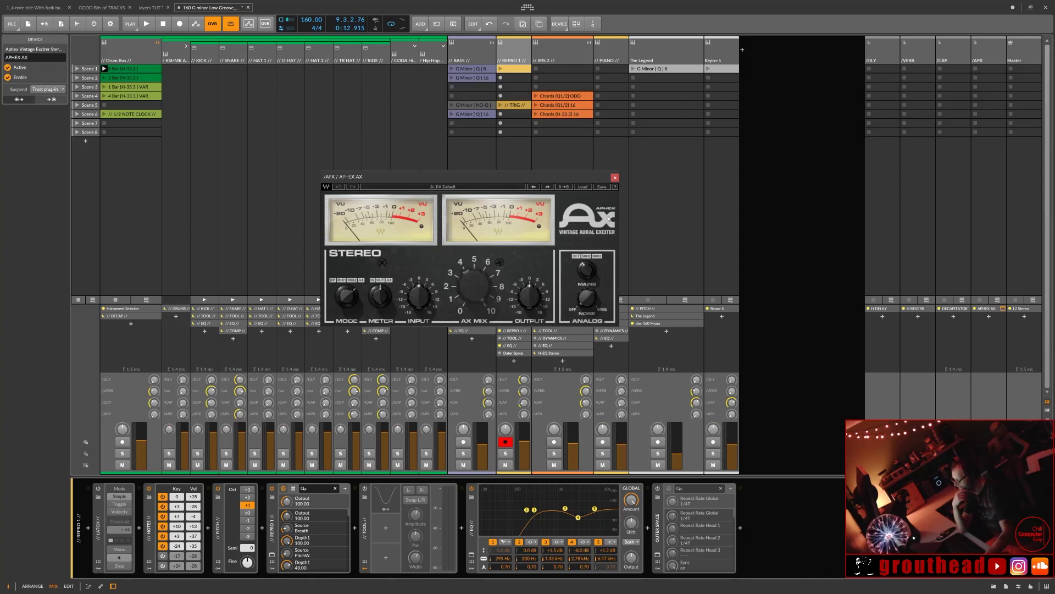
left_click_drag(570, 181, 746, 148)
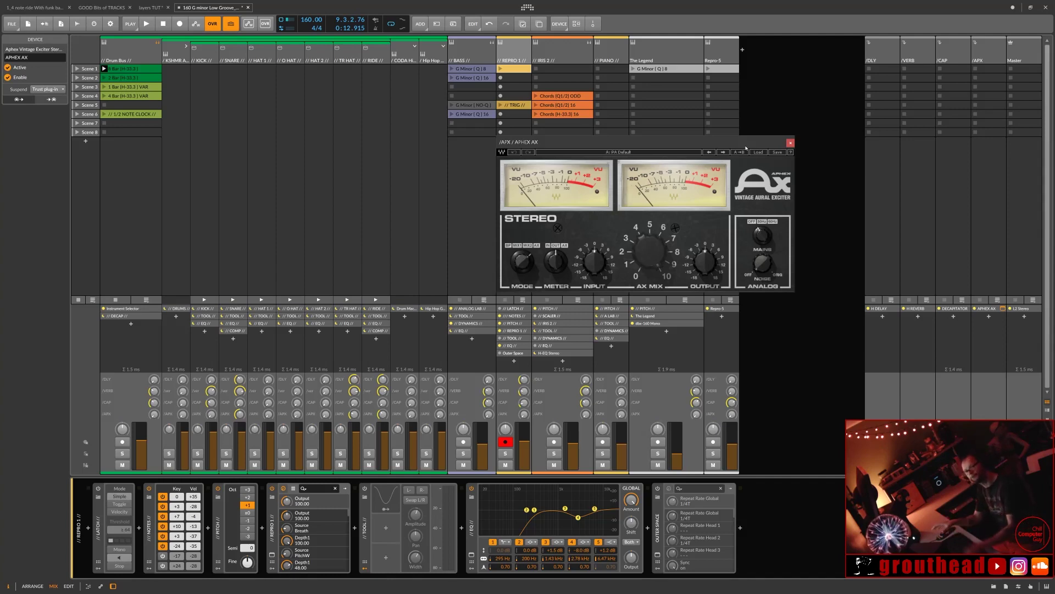
Step: Launch the Scene 1 clip on the Drum Bus and switch its instrument selector to the CODA Hip Hop kit
left_click(141, 53)
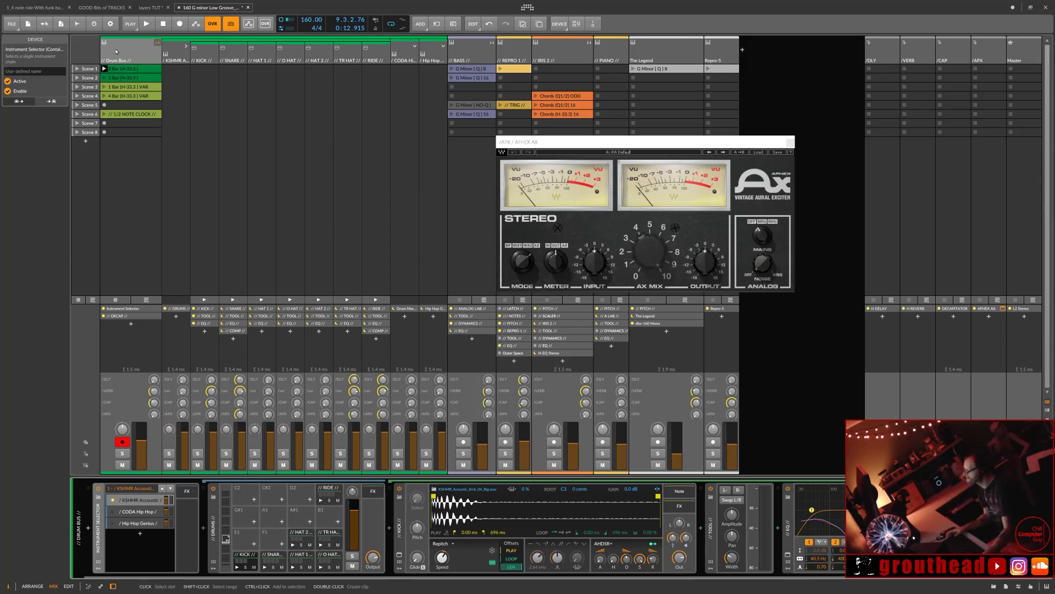
left_click(104, 68)
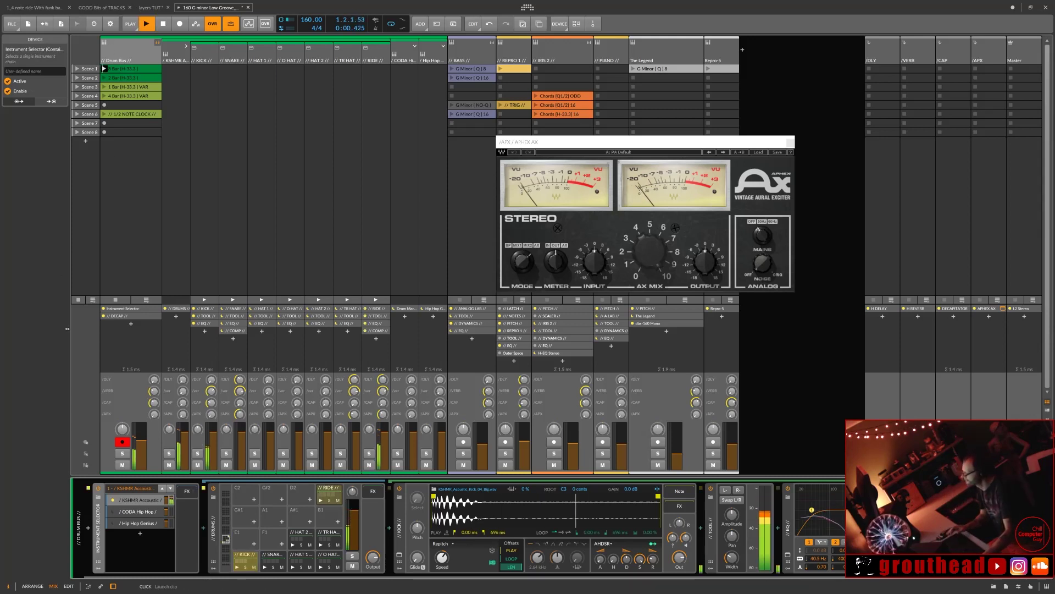
left_click(112, 511)
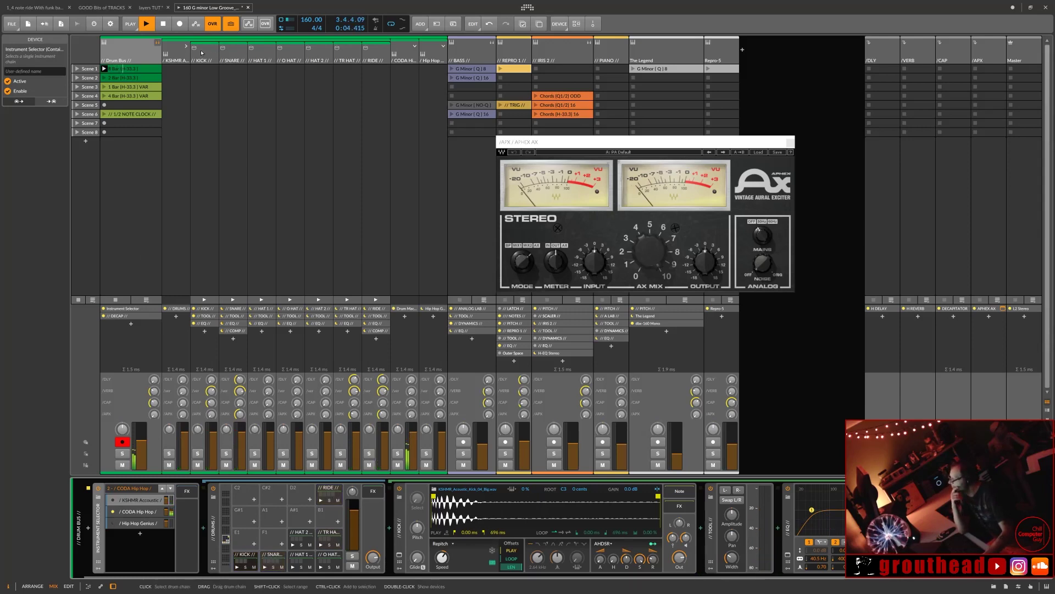
Step: Collapse the KSHMR Acoustic chains, expand the CODA Hip Hop chains in the mixer, and select the kit's kick chain
left_click(186, 46)
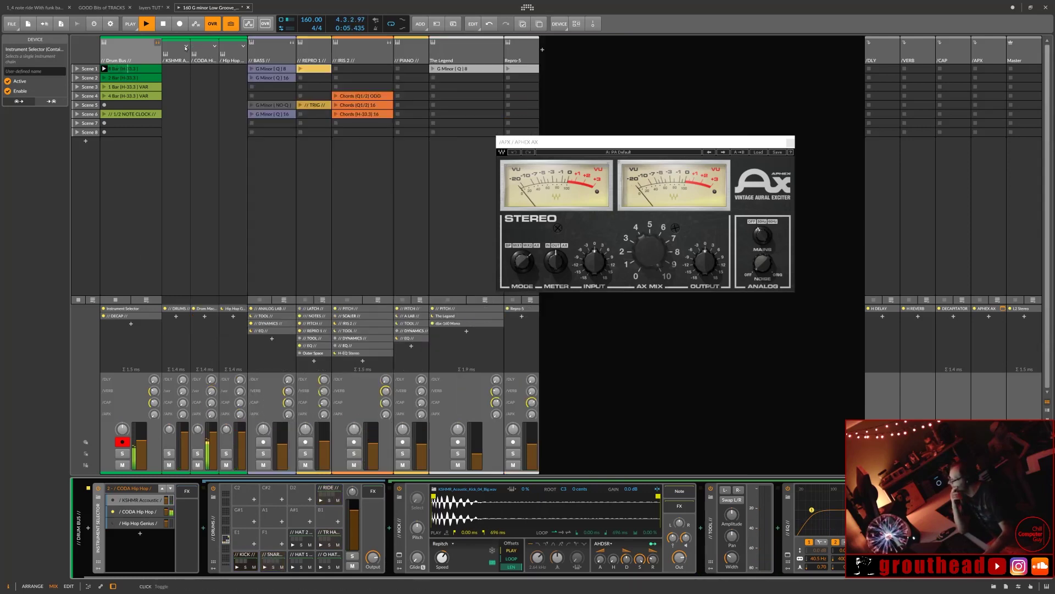
left_click(214, 46)
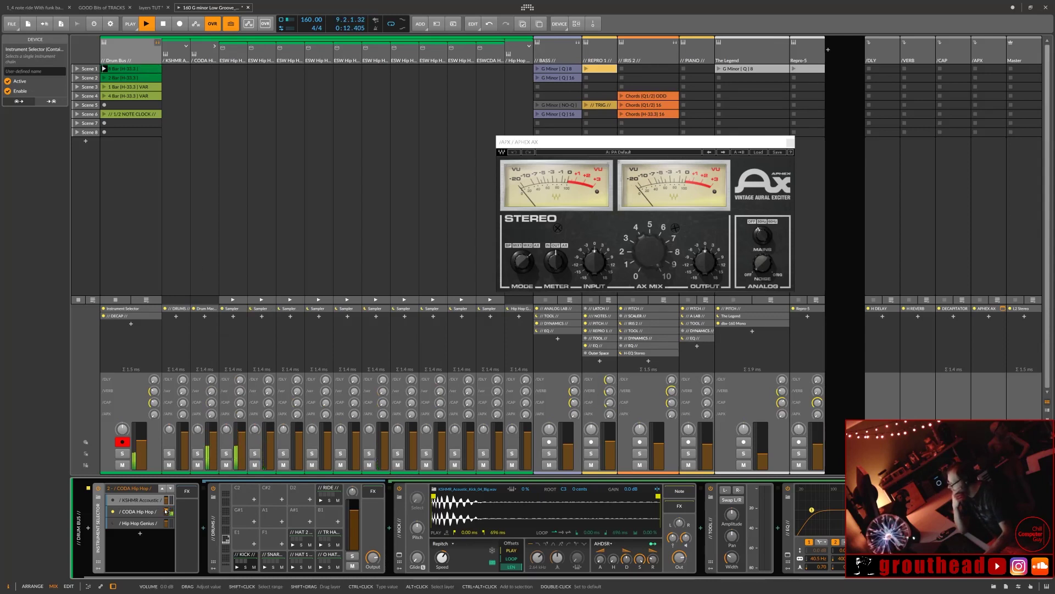
left_click(141, 513)
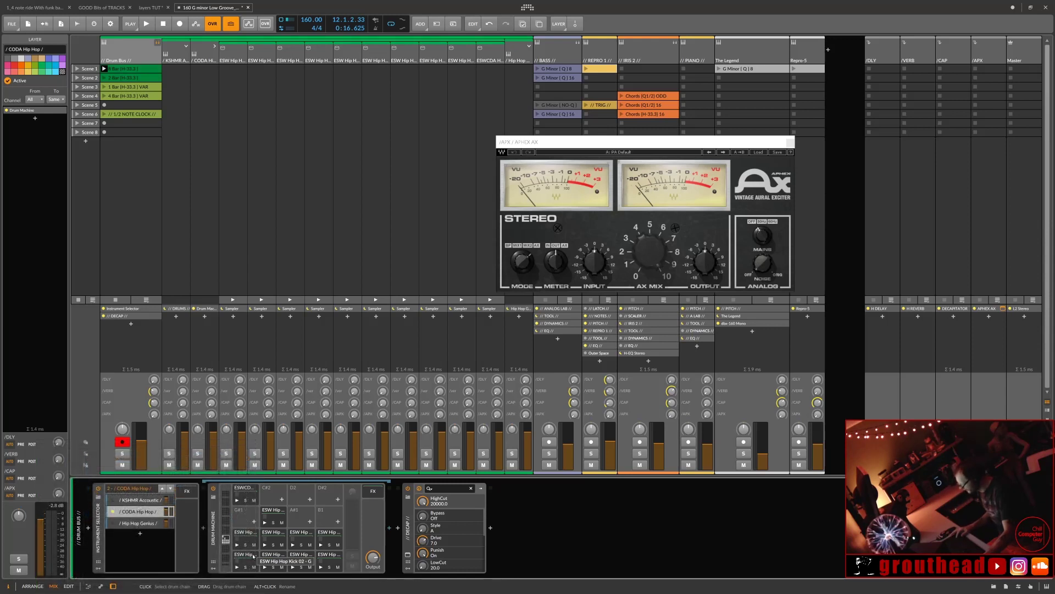
left_click(232, 60)
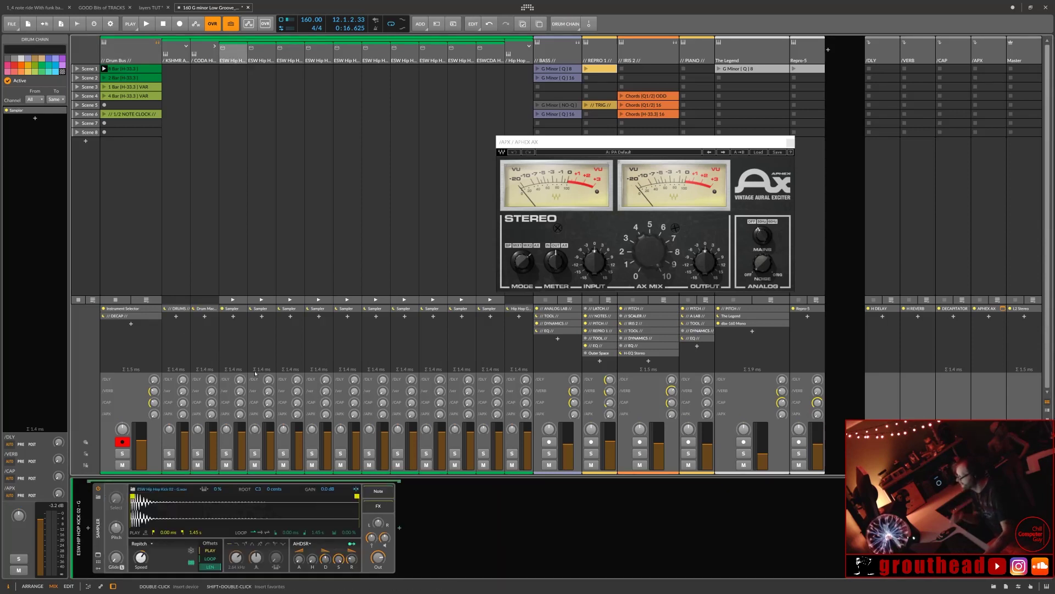
Step: Play the drum clip and raise effect sends on the CODA Hip Hop kit's kick, snare and sixth pad chains
key("space")
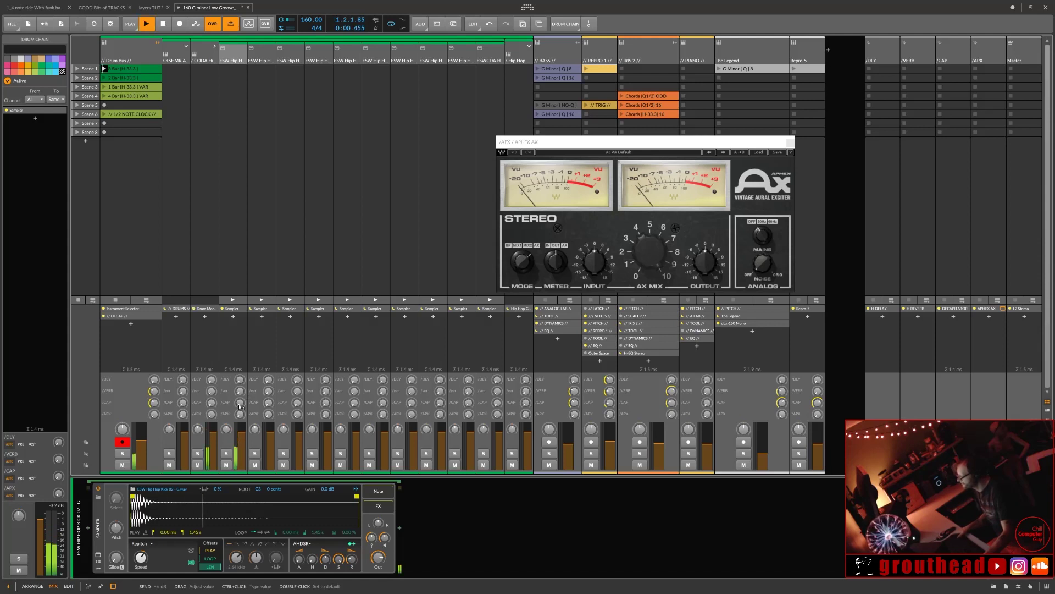
left_click_drag(239, 404, 239, 434)
key("space")
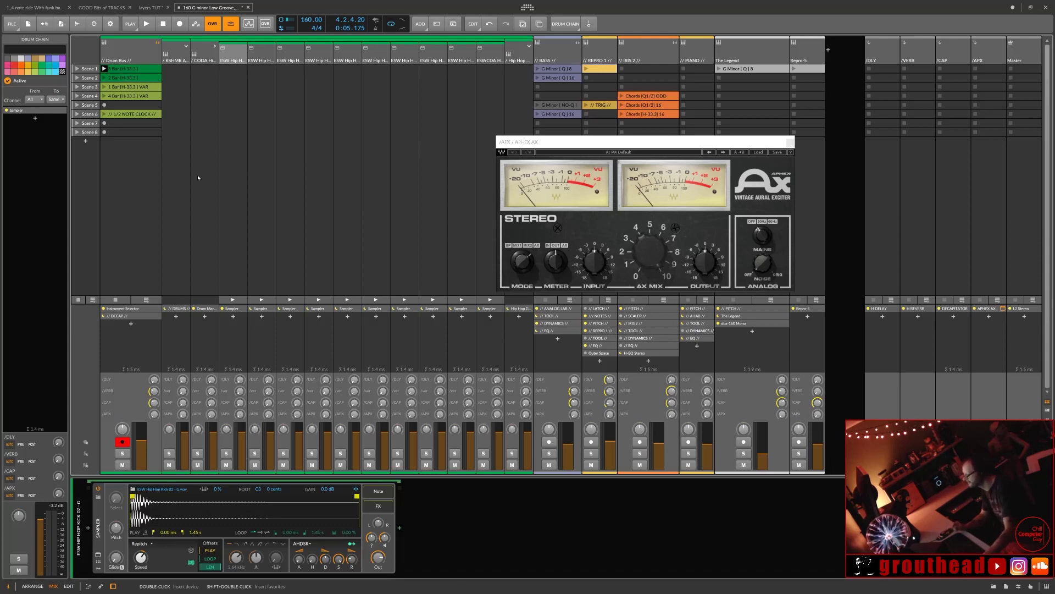
key("space")
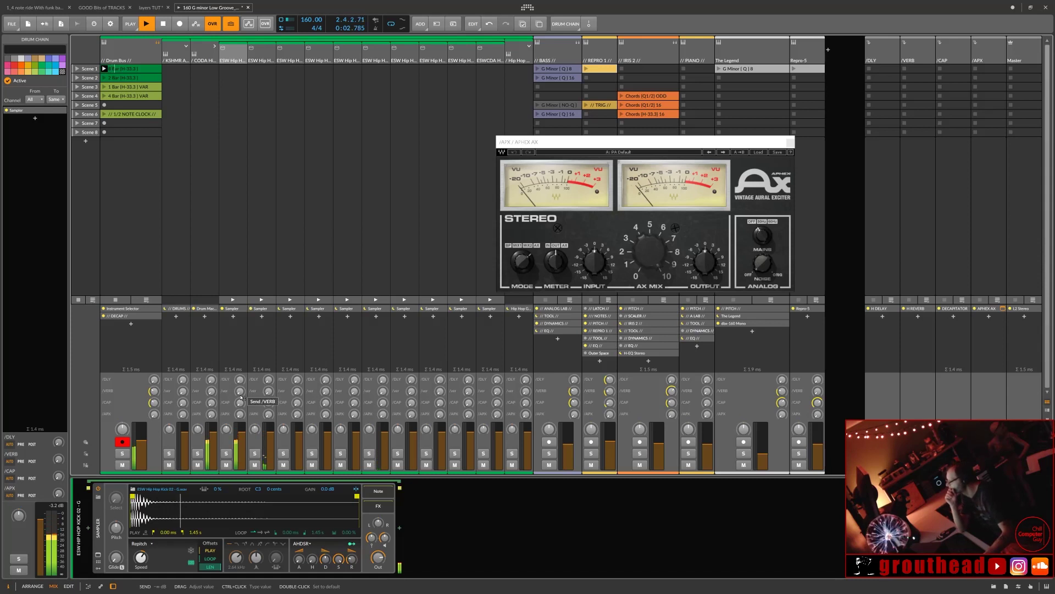
left_click_drag(238, 405, 269, 389)
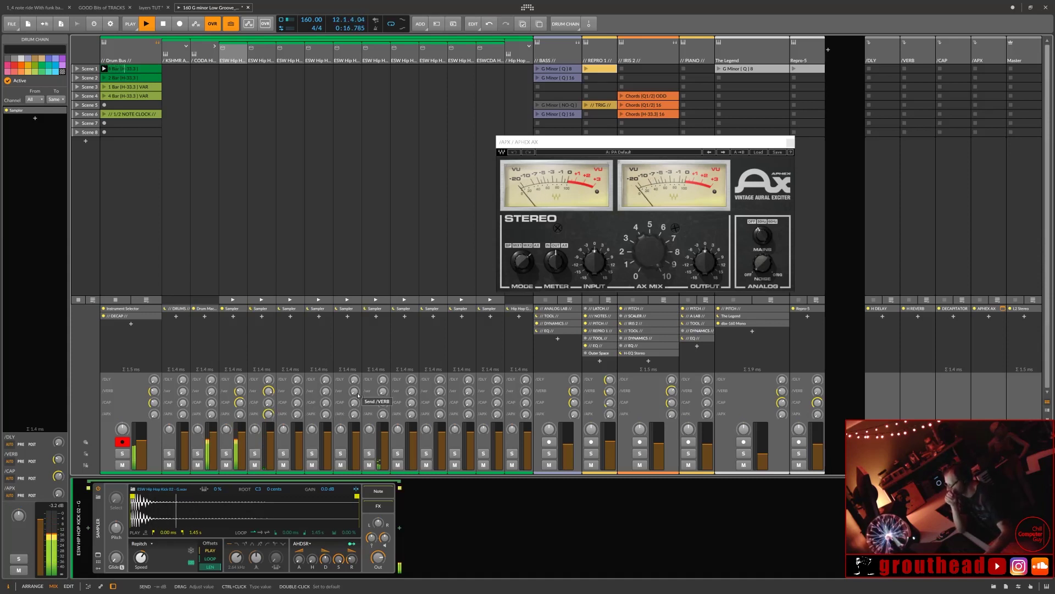
left_click_drag(385, 383, 384, 411)
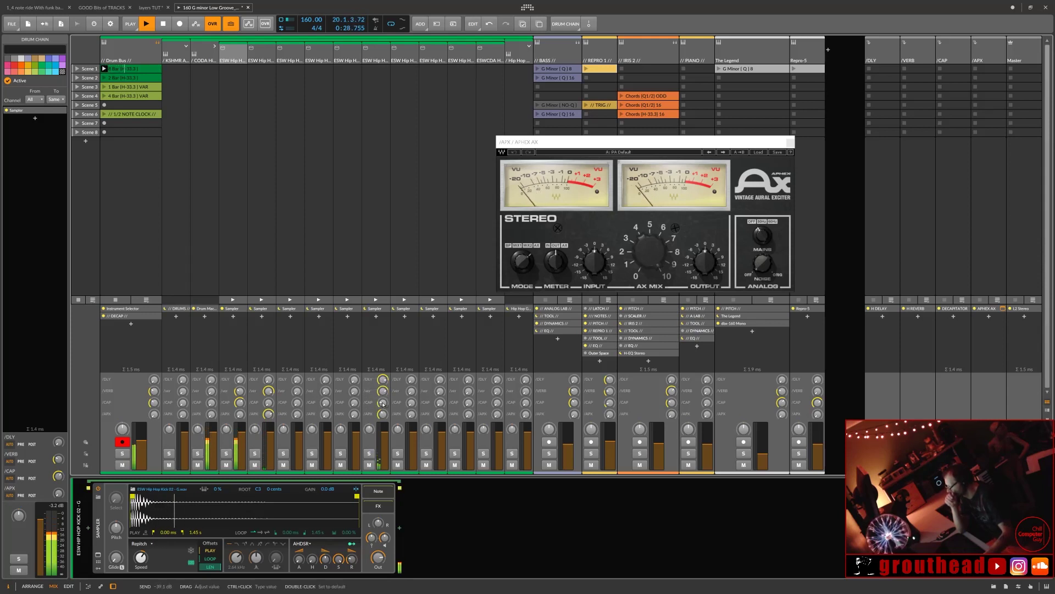
left_click_drag(269, 390, 270, 404)
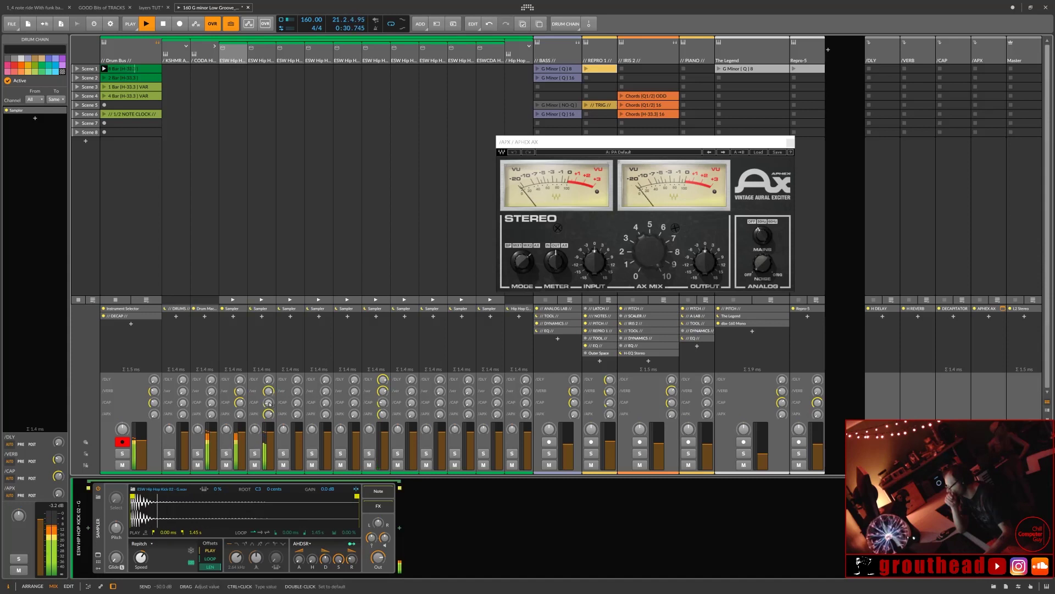
Step: Close the APHEX AX window and launch the Scene 6 BASS, Scene 1 REPRO 1 and Scene 6 IRIS 2 clips over the drums
left_click(791, 144)
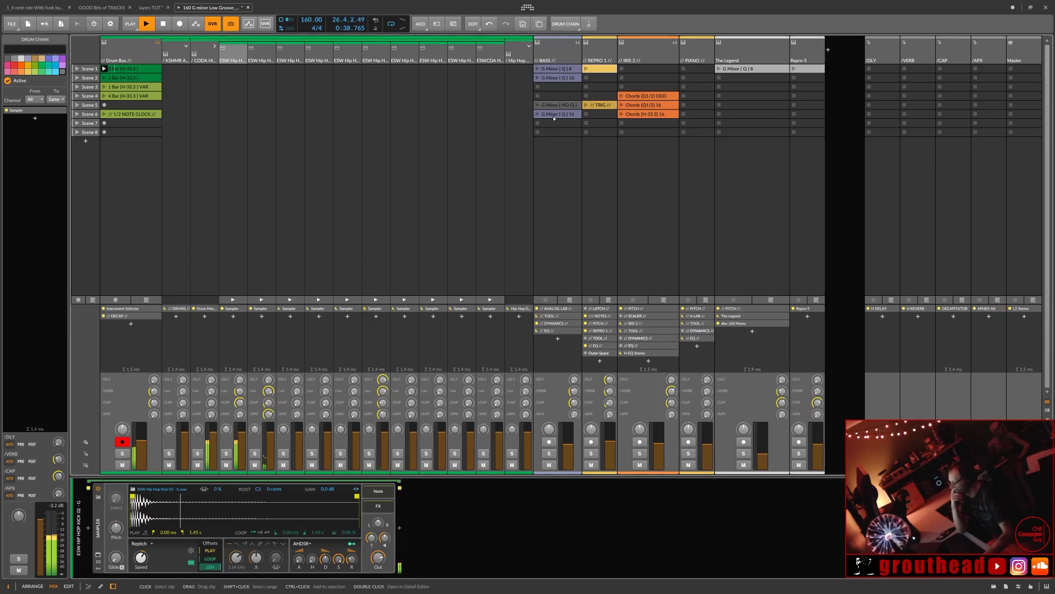
left_click(537, 116)
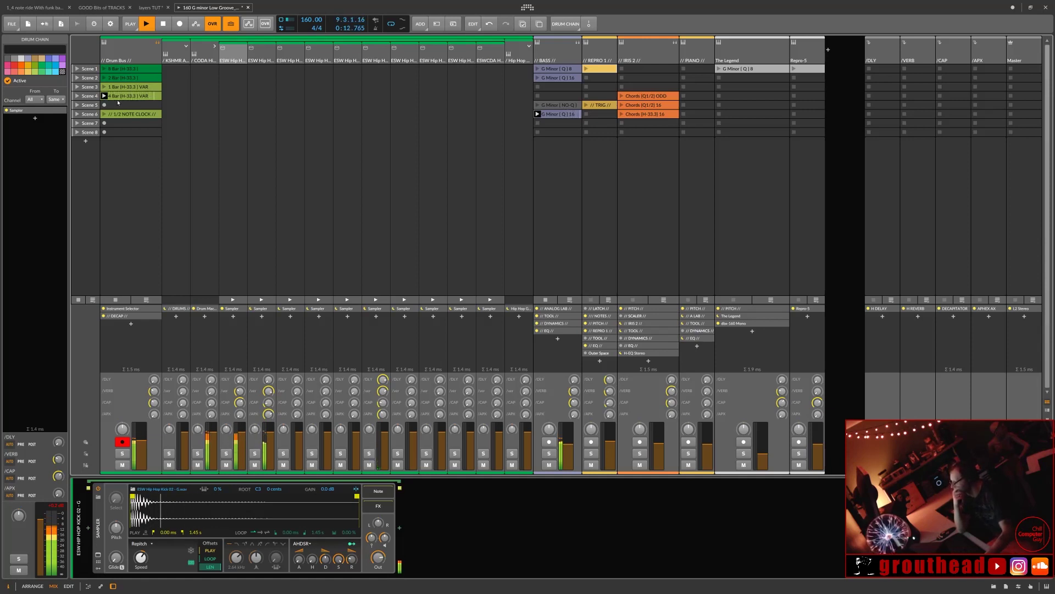
left_click(587, 69)
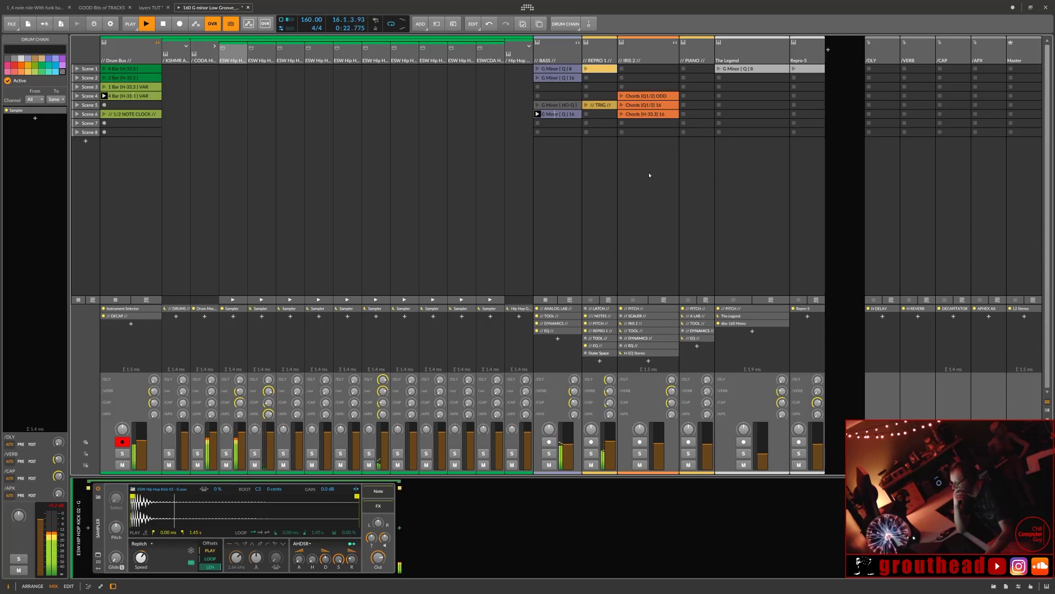
left_click(623, 117)
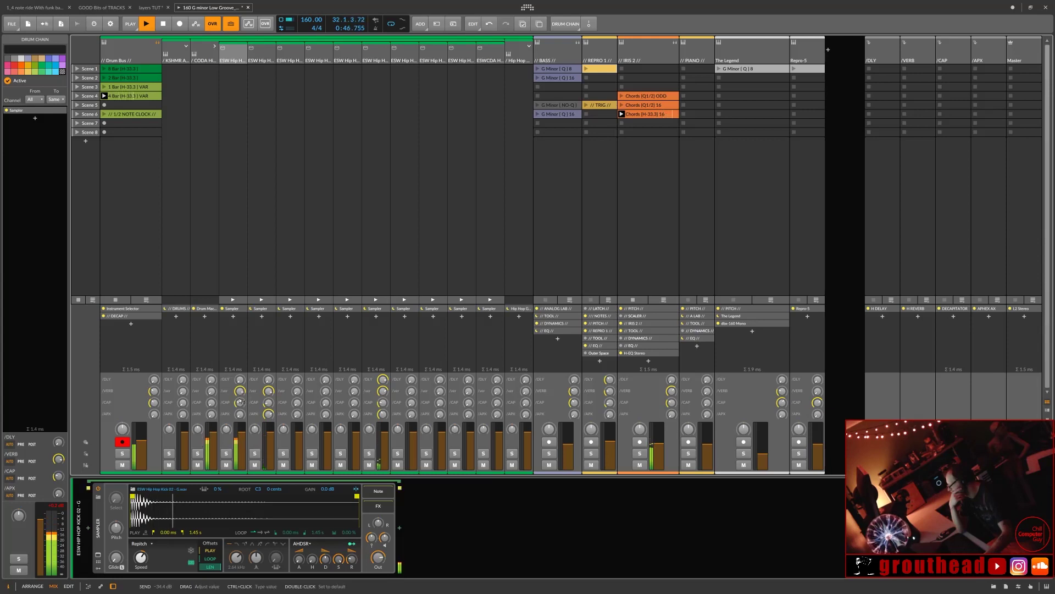
Step: Raise the kick chain's VERB send, add The Legend's Scene 1 clip to the groove, and stop playback
mouse_move(240, 379)
left_mouse_down()
mouse_move(240, 369)
mouse_move(240, 380)
left_mouse_up()
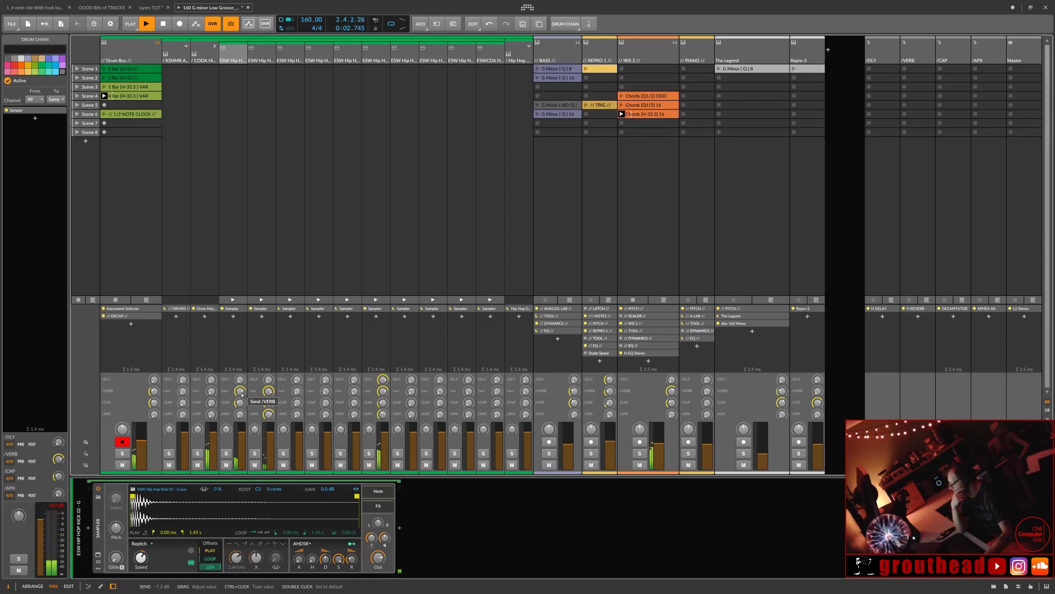
left_click(719, 69)
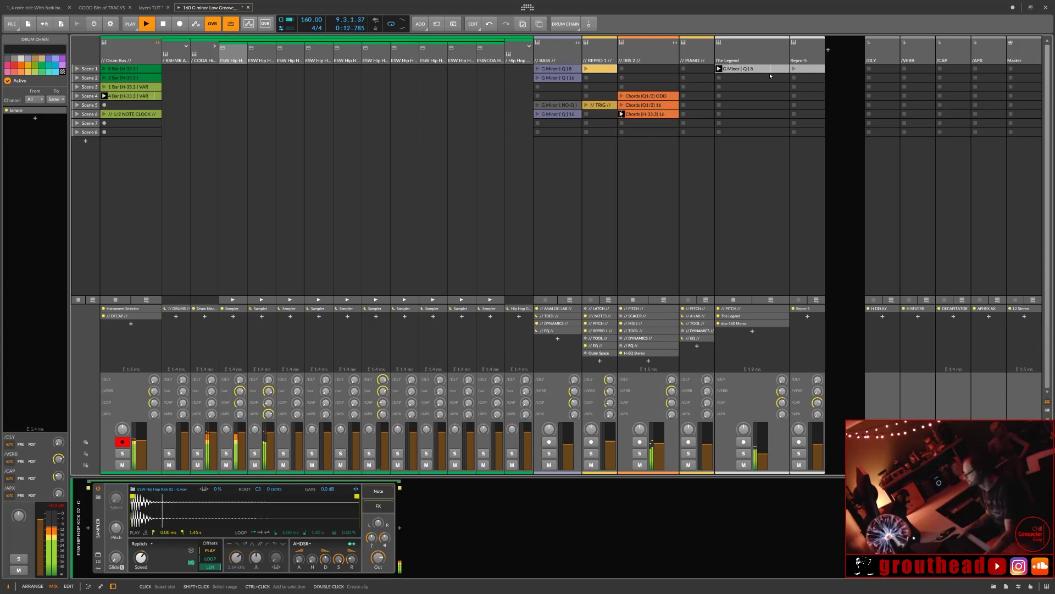
key("space")
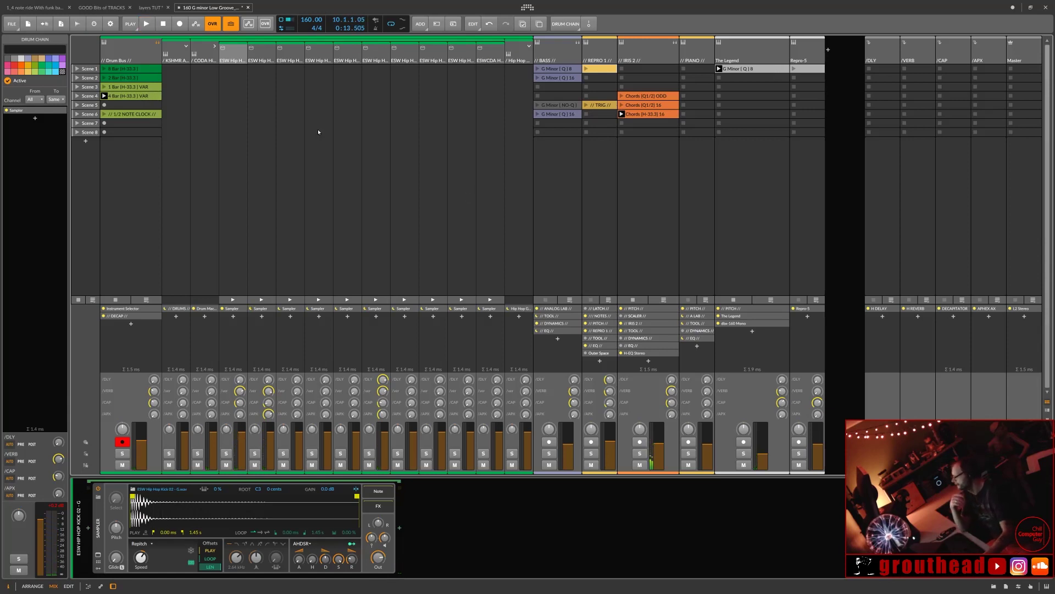
Step: Show the Hip Hop Genius chains instead of the CODA Hip Hop ones, and launch the Scene 1 drum clip with that kit
left_click(215, 47)
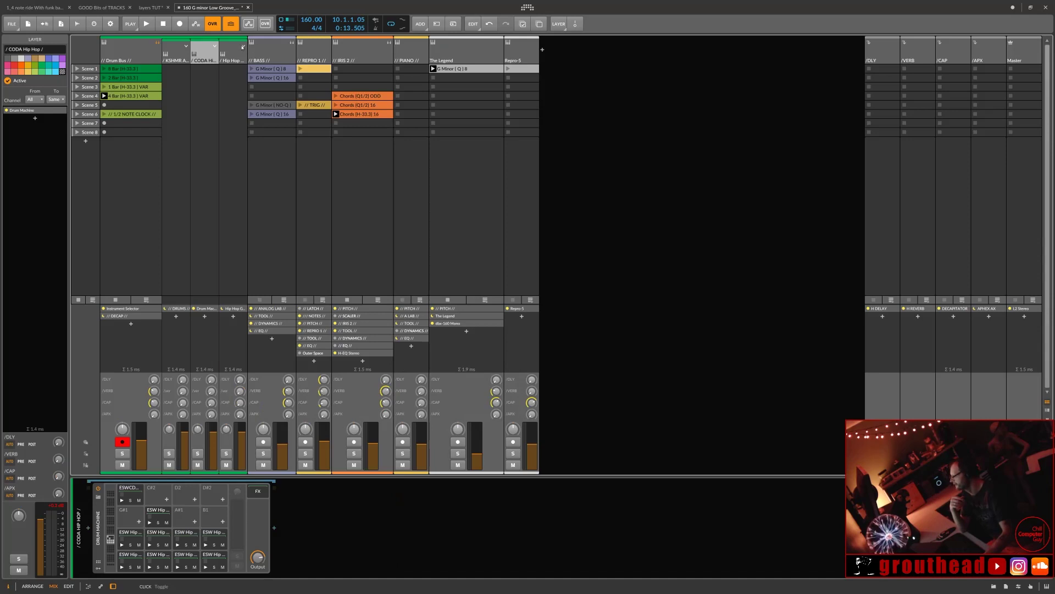
left_click(243, 47)
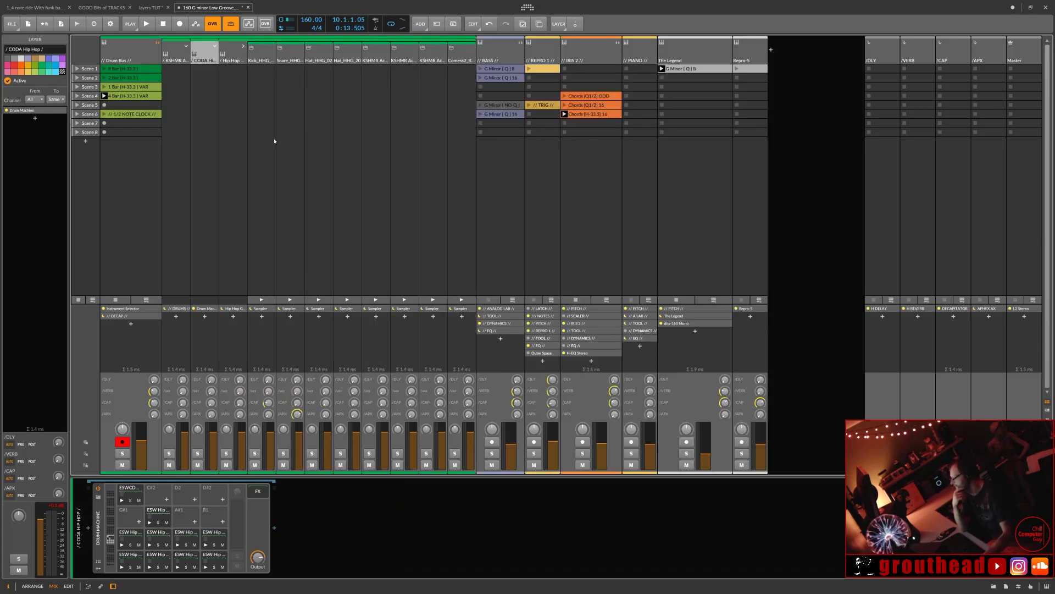
left_click(140, 48)
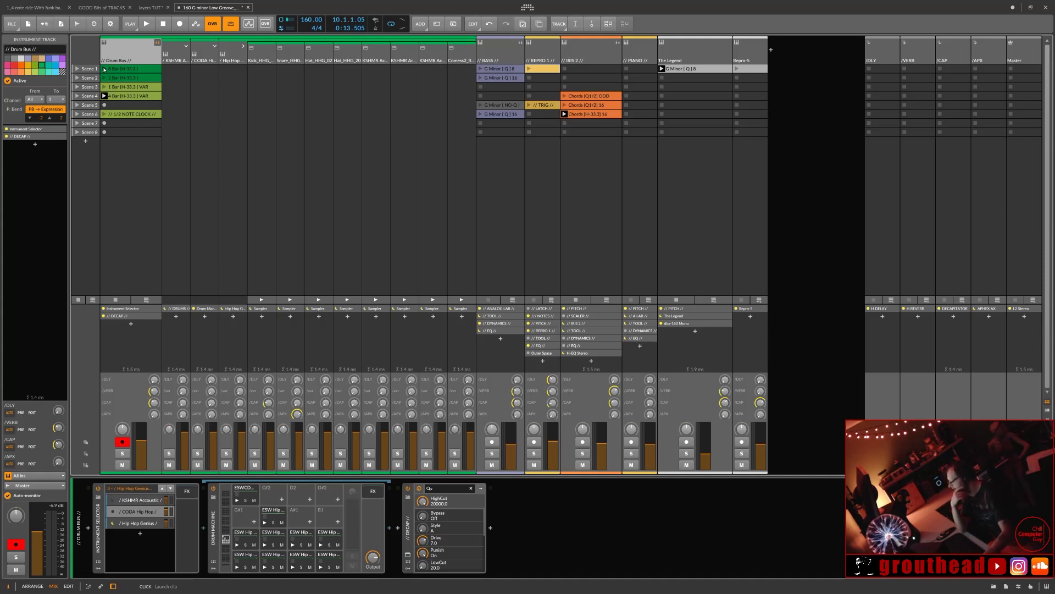
left_click(104, 70)
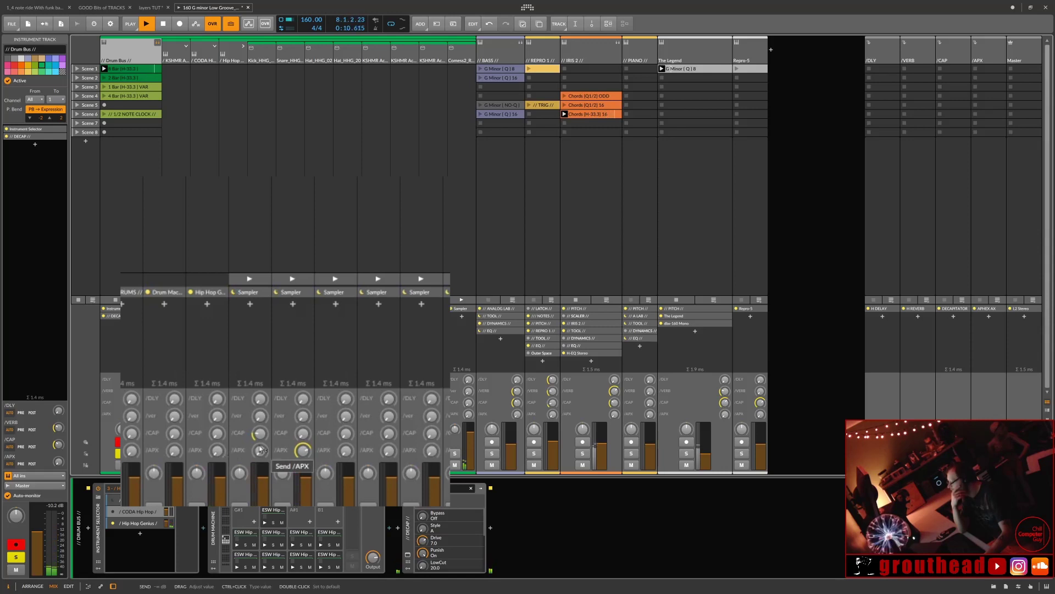
Step: Raise the VERB and CAP sends on the Hip Hop Genius kick and the CAP, VERB and DLY sends on its snare
left_click_drag(260, 435, 260, 386)
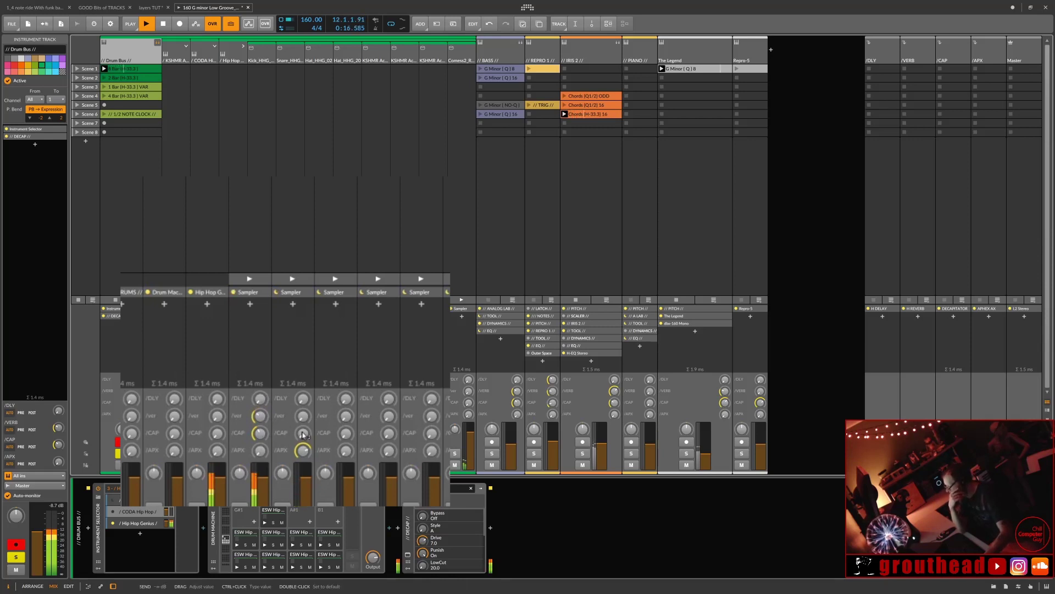
left_click_drag(302, 433, 302, 458)
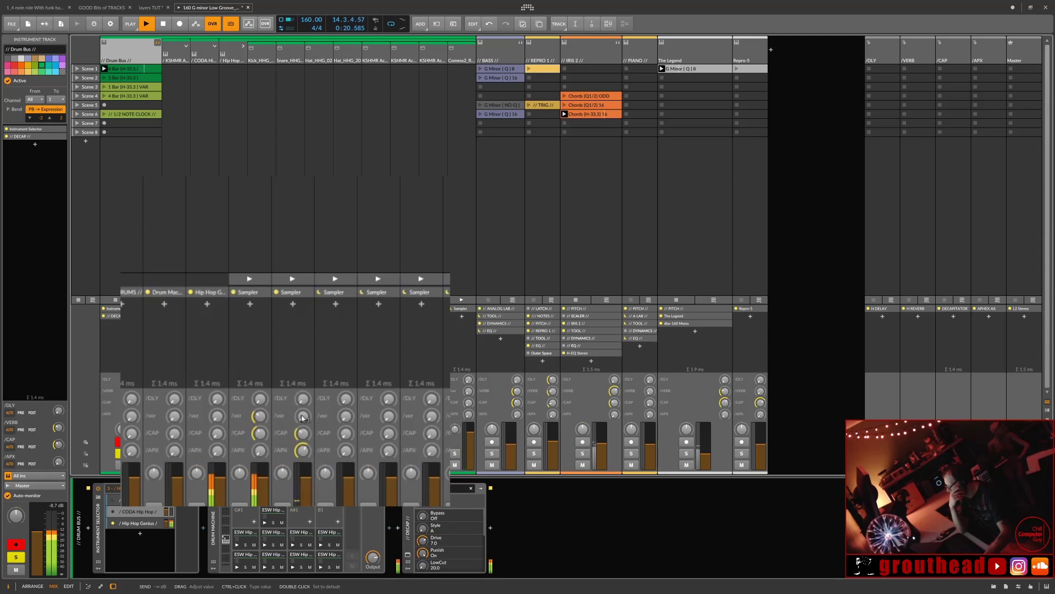
left_click_drag(302, 416, 305, 402)
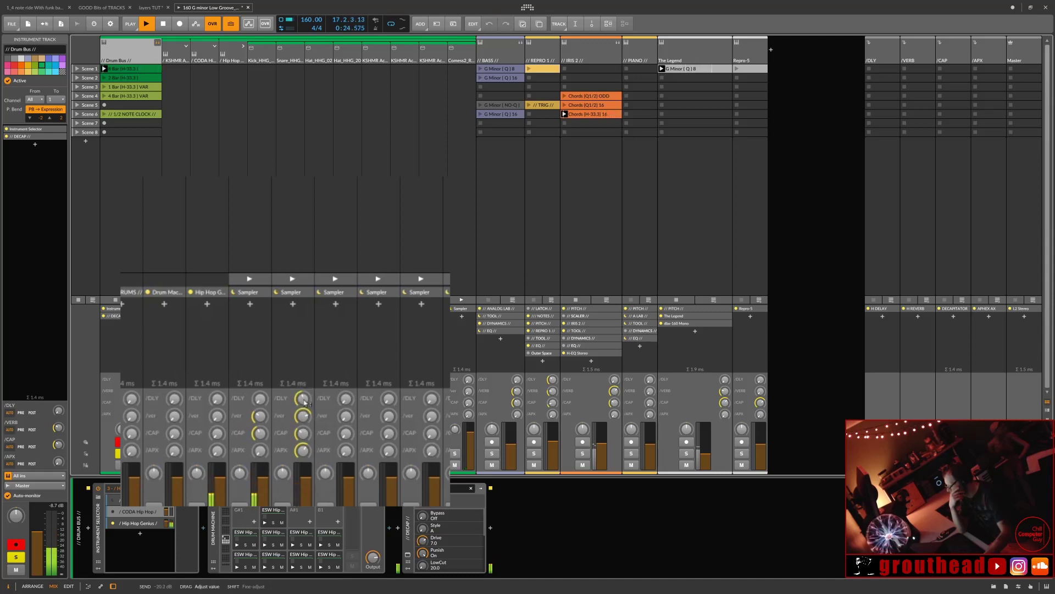
Step: Adjust the effect sends on the kit's last pad and the snare's DLY send, and solo the IRIS 2 track
left_click_drag(473, 414, 471, 382)
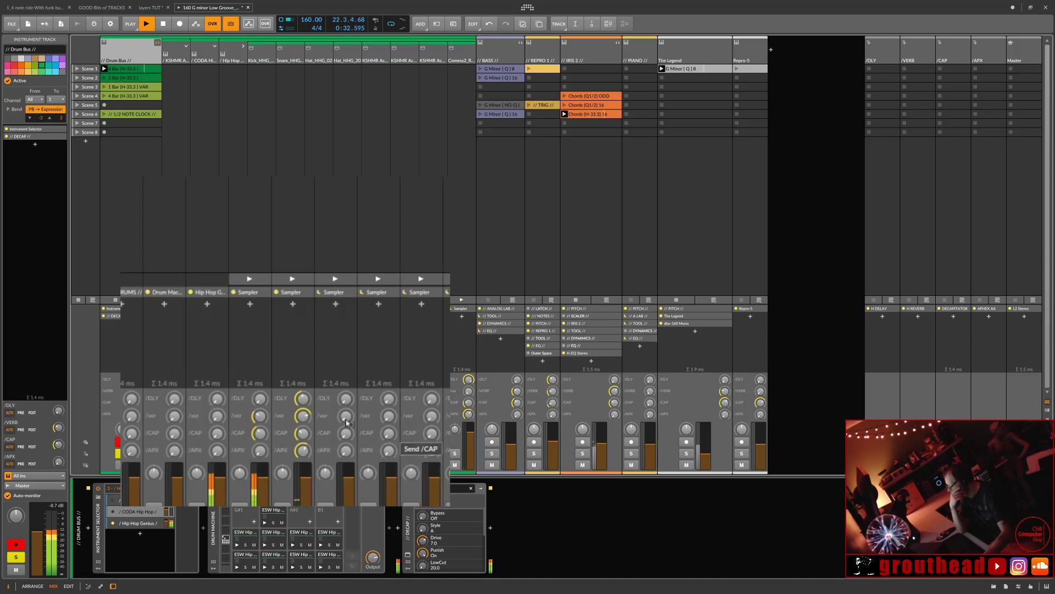
left_click_drag(303, 399, 303, 401)
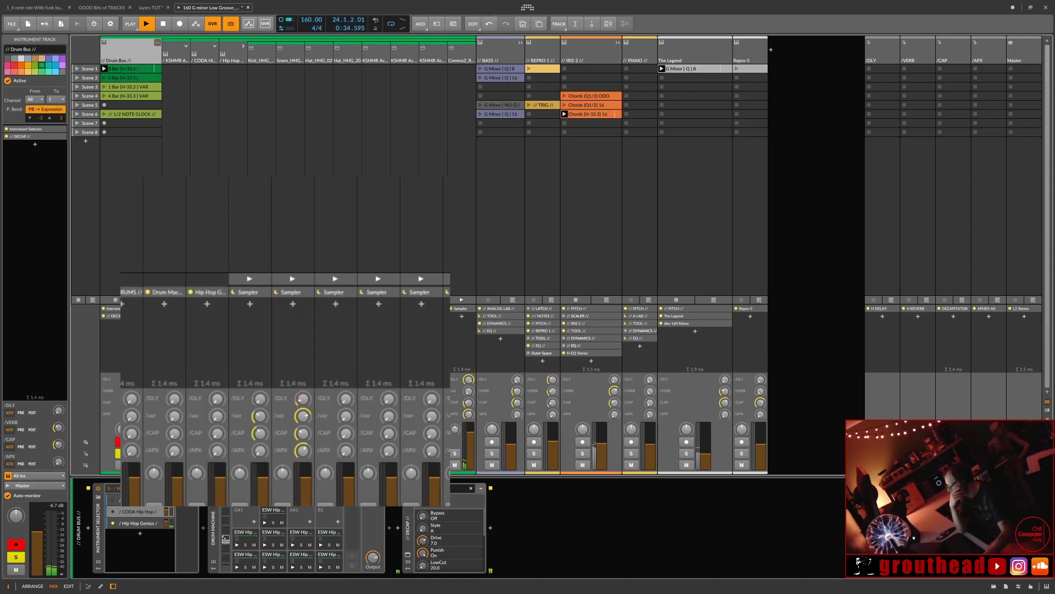
left_click_drag(468, 376, 469, 379)
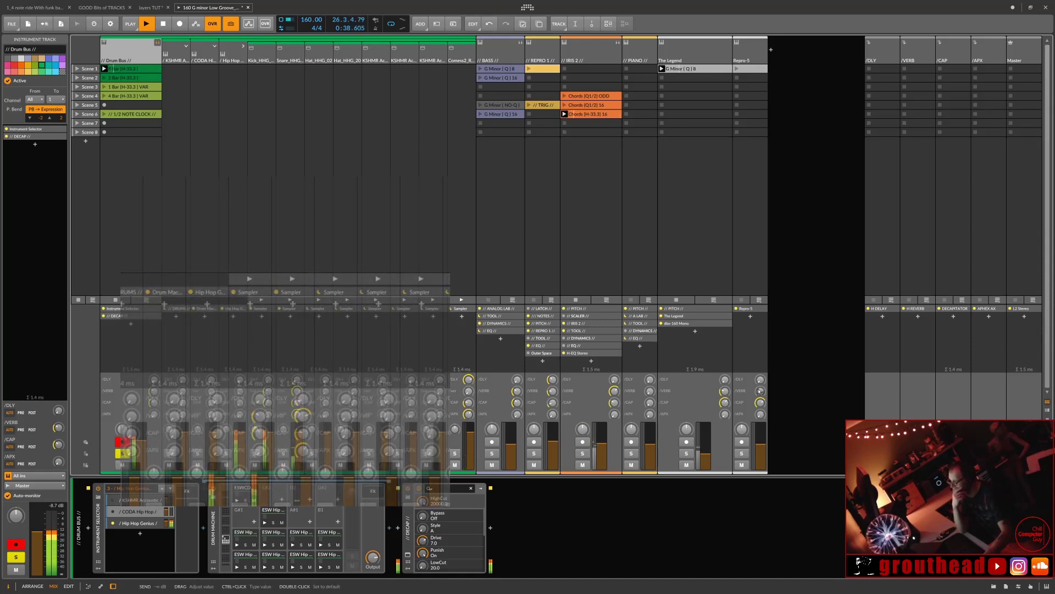
left_click(583, 453)
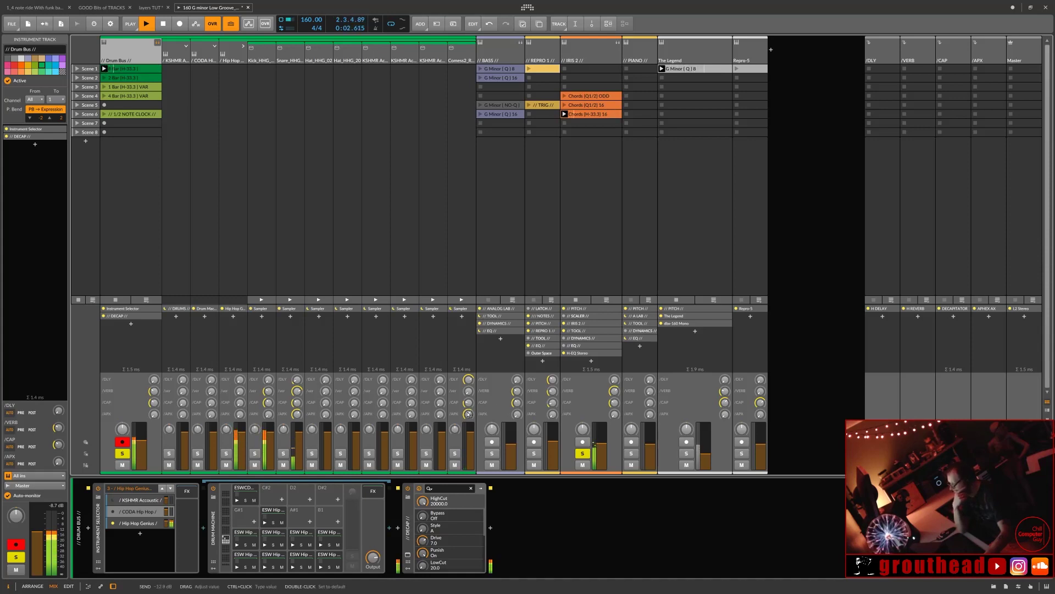
left_click_drag(471, 381, 471, 382)
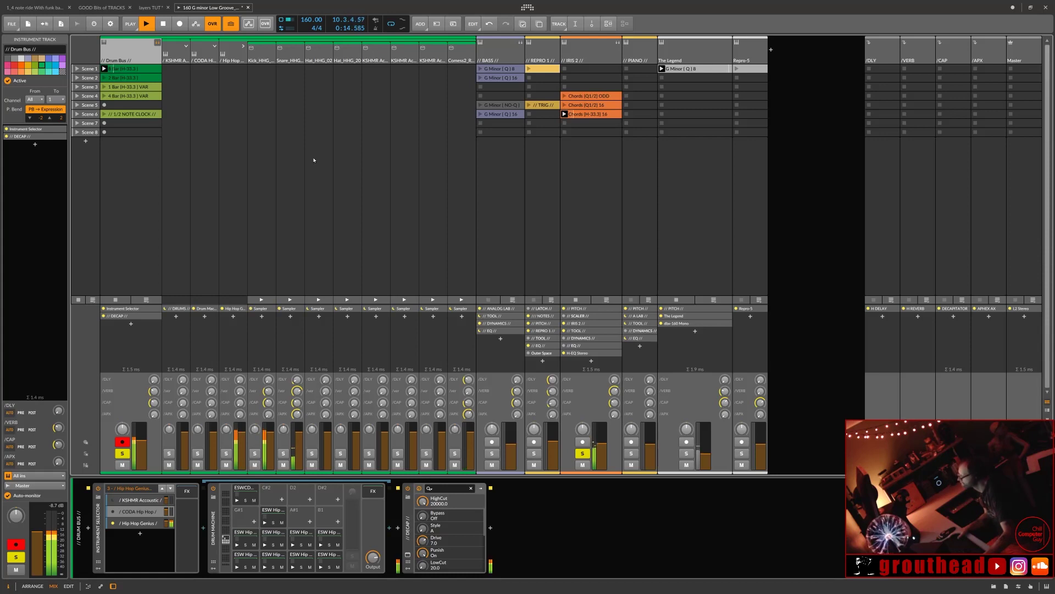
Step: Collapse the Hip Hop Genius chains and switch the drum kit through CODA Hip Hop and KSHMR Acoustic back to Hip Hop Genius
left_click(243, 47)
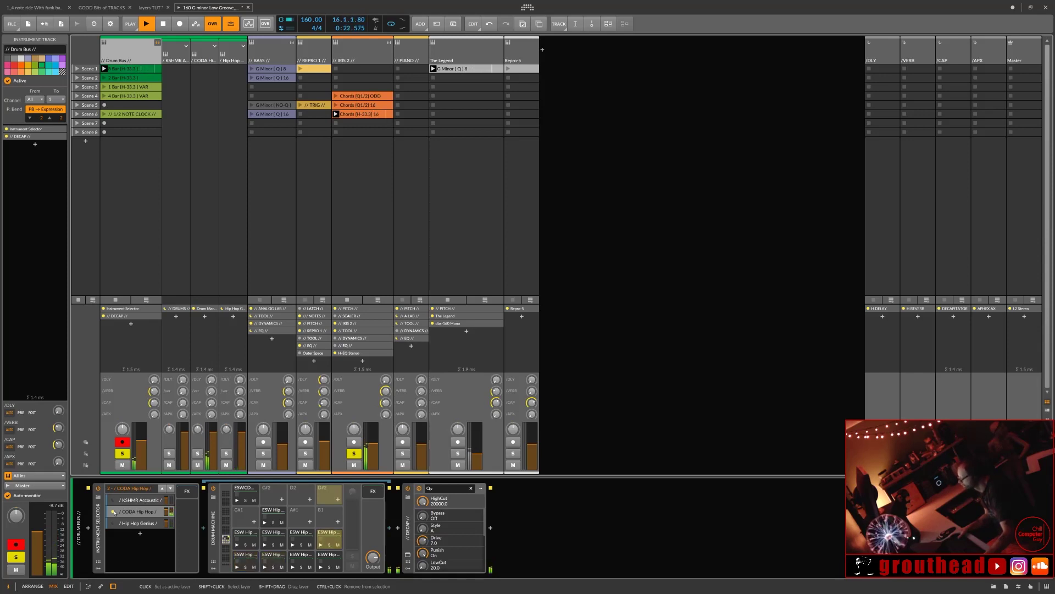
left_click(115, 502)
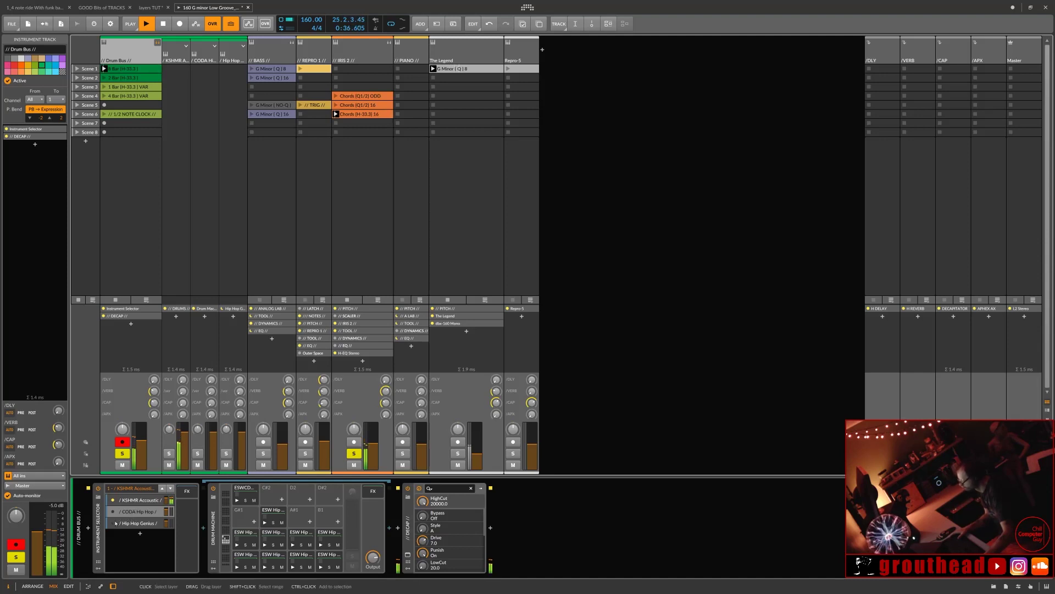
left_click(111, 524)
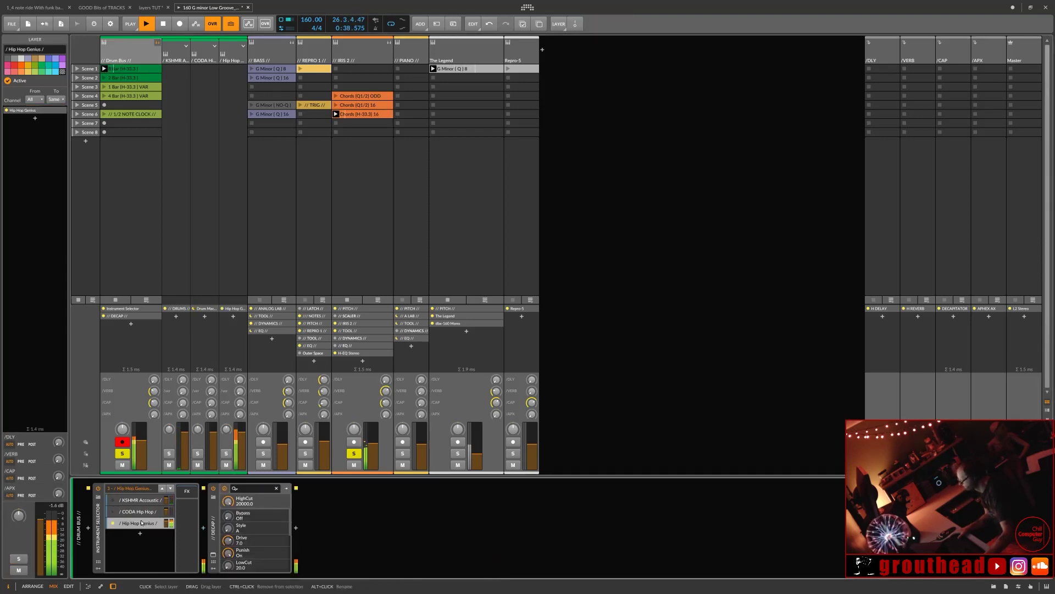
Step: Expand the Hip Hop Genius kit's pads and move the hi-hat beside the snare to the last pad of the top row
left_click(167, 487)
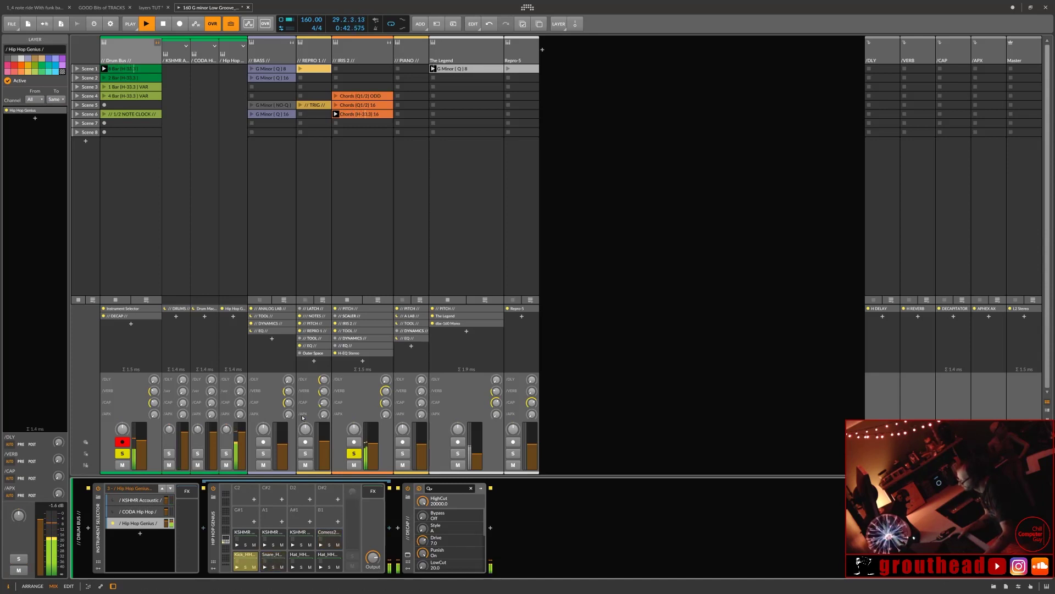
left_click(309, 555)
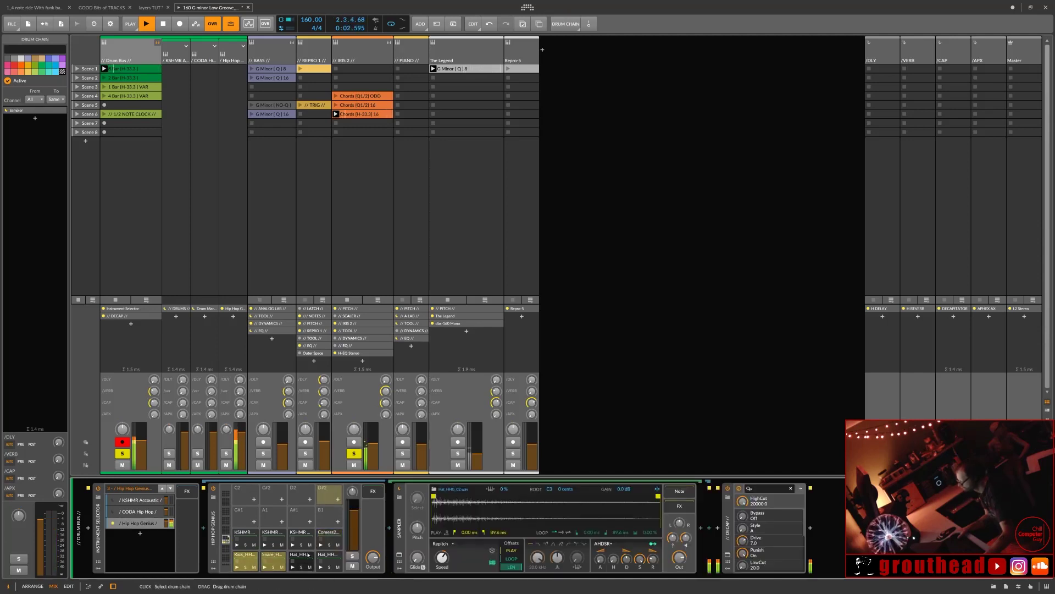
left_click_drag(309, 555, 323, 503)
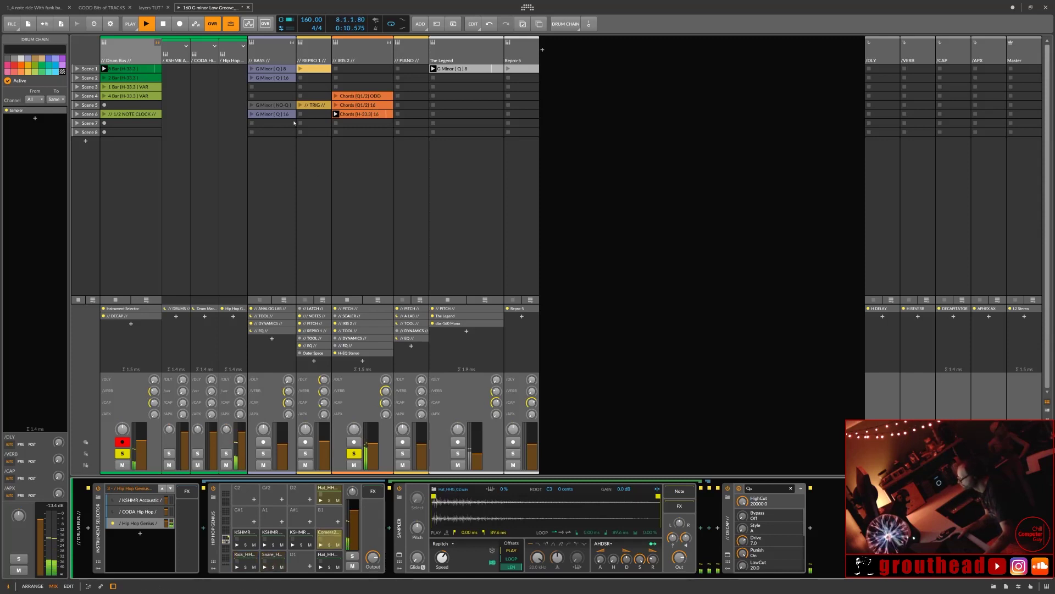
Step: Show the Hip Hop Genius chains in the mixer and adjust the effect sends on the Hat_HHG_02 chain
left_click(244, 48)
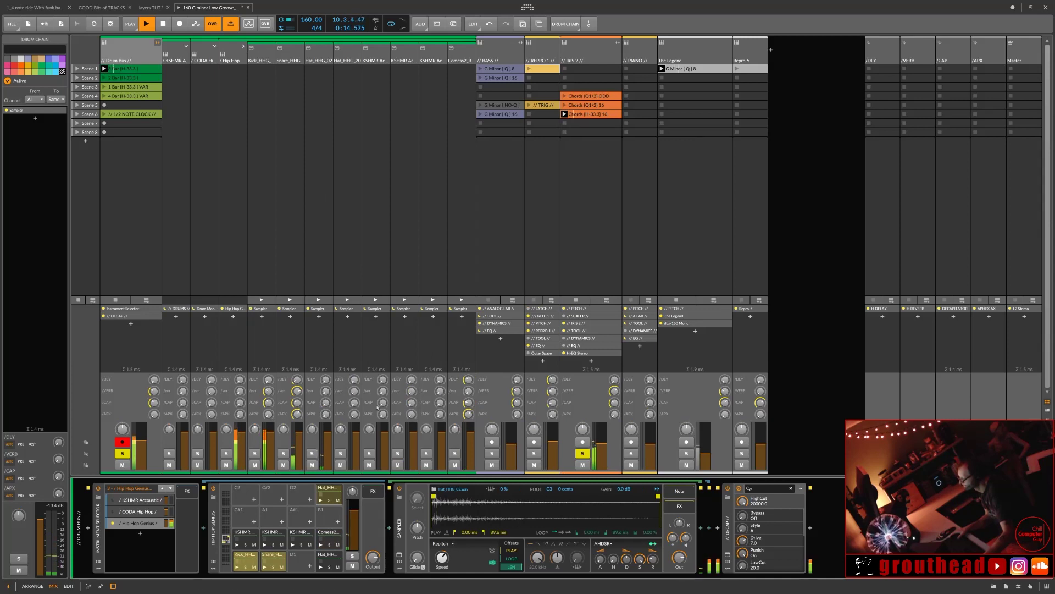
mouse_move(325, 413)
left_mouse_down()
mouse_move(326, 370)
mouse_move(326, 403)
left_mouse_up()
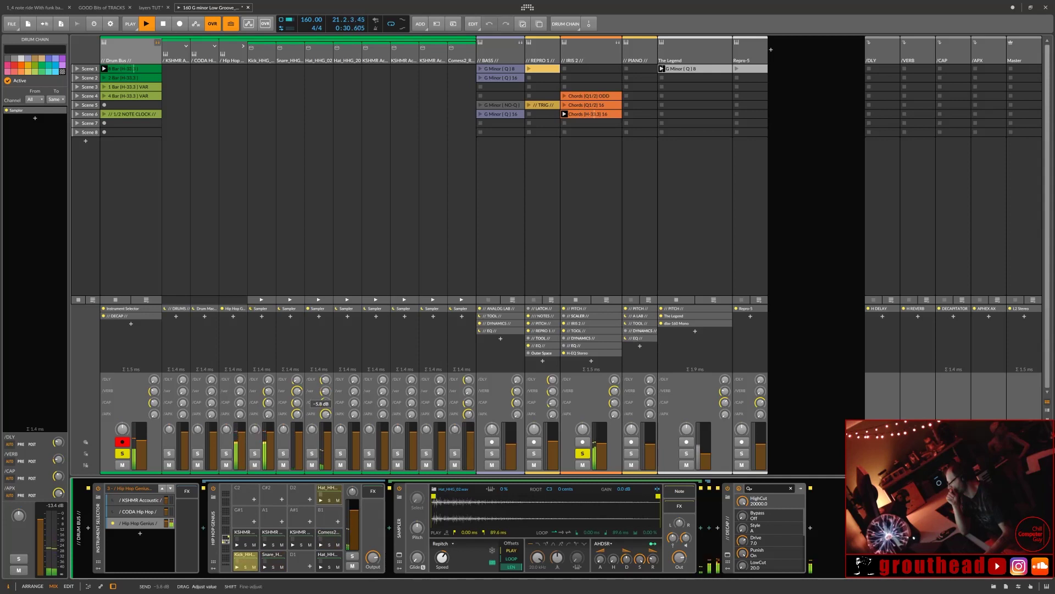
left_click_drag(326, 379, 327, 404)
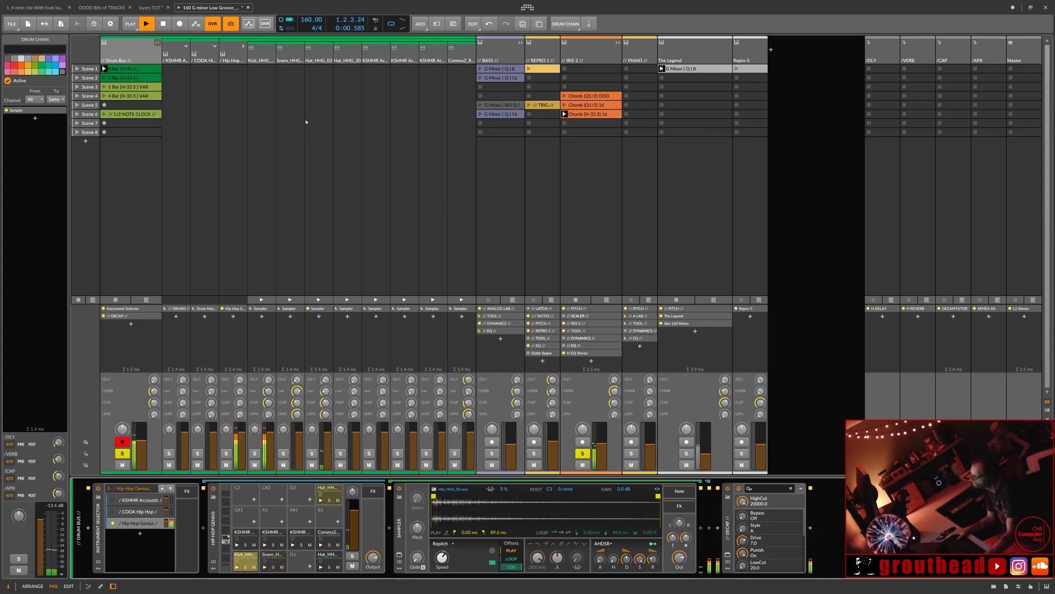
Step: Stop playback and unsolo the Drum Bus and IRIS 2 tracks
key("space")
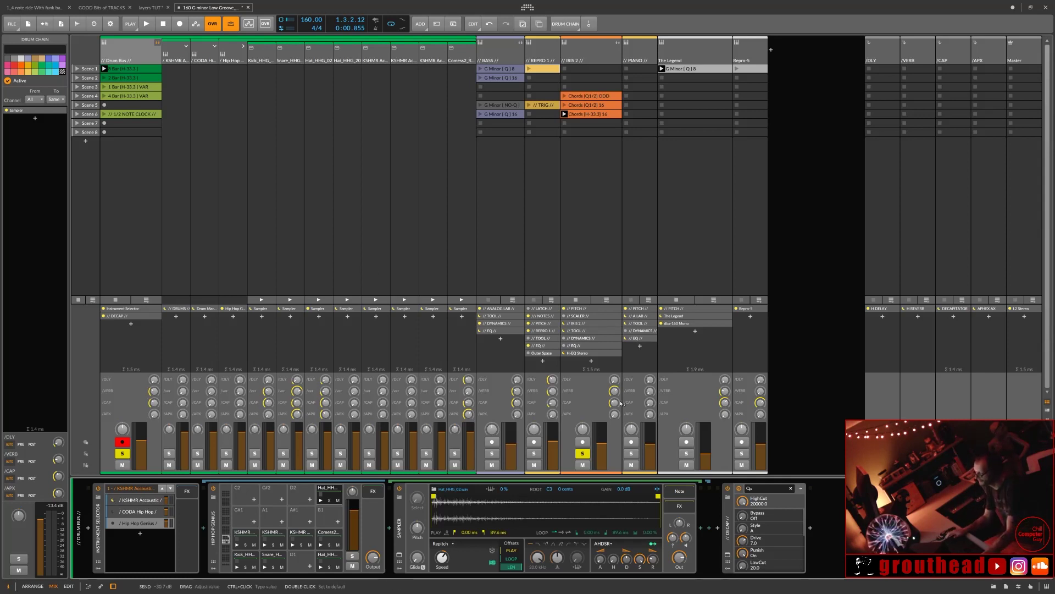
left_click(124, 453)
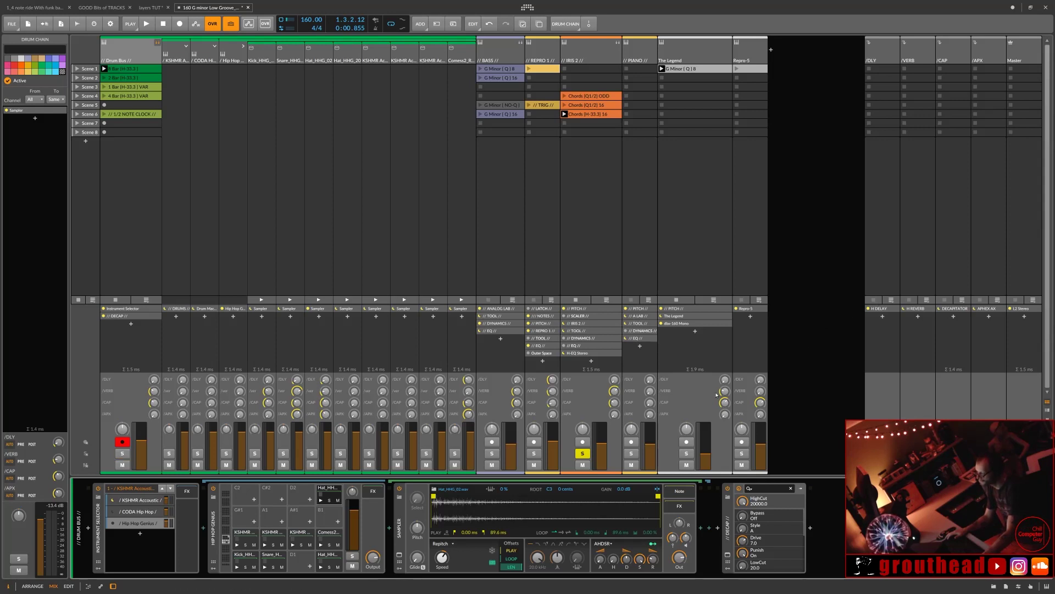
left_click(586, 454)
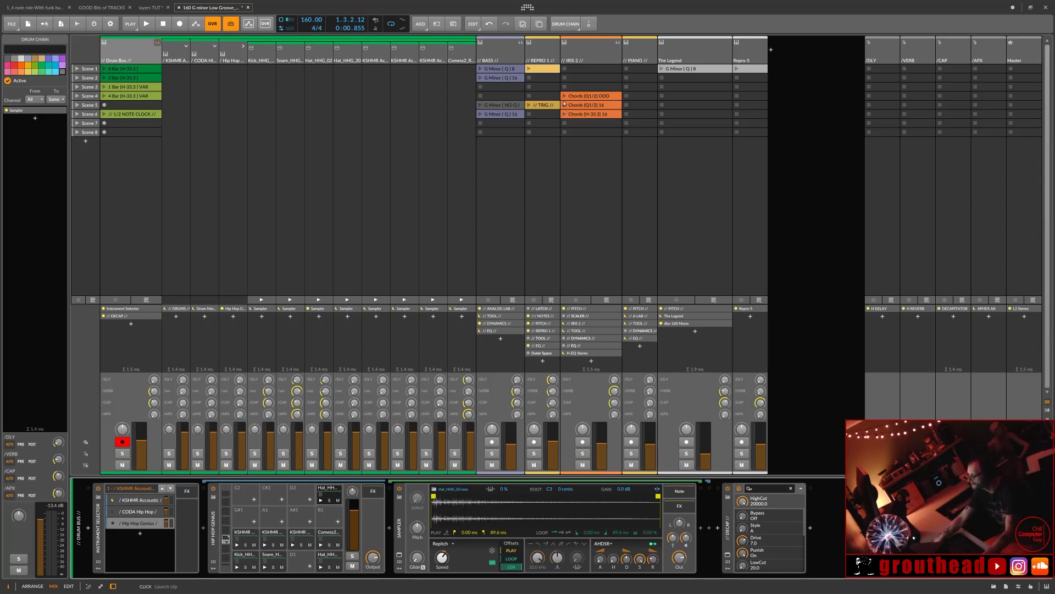
Step: Launch the Scene 1 clip on REPRO 1 and display that track's device chain
left_click(529, 69)
left_click(539, 53)
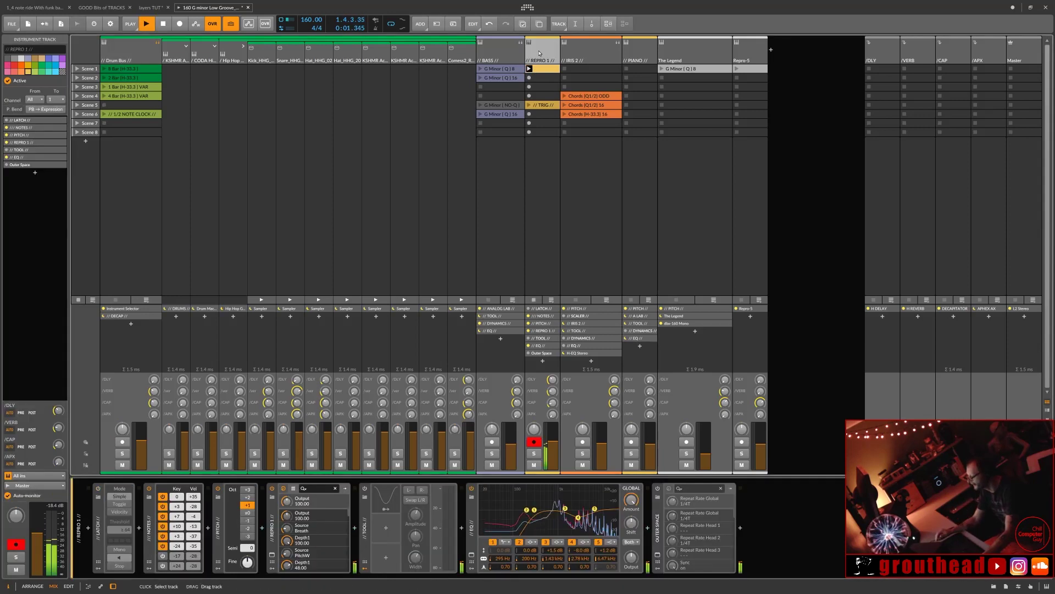
left_click(539, 53)
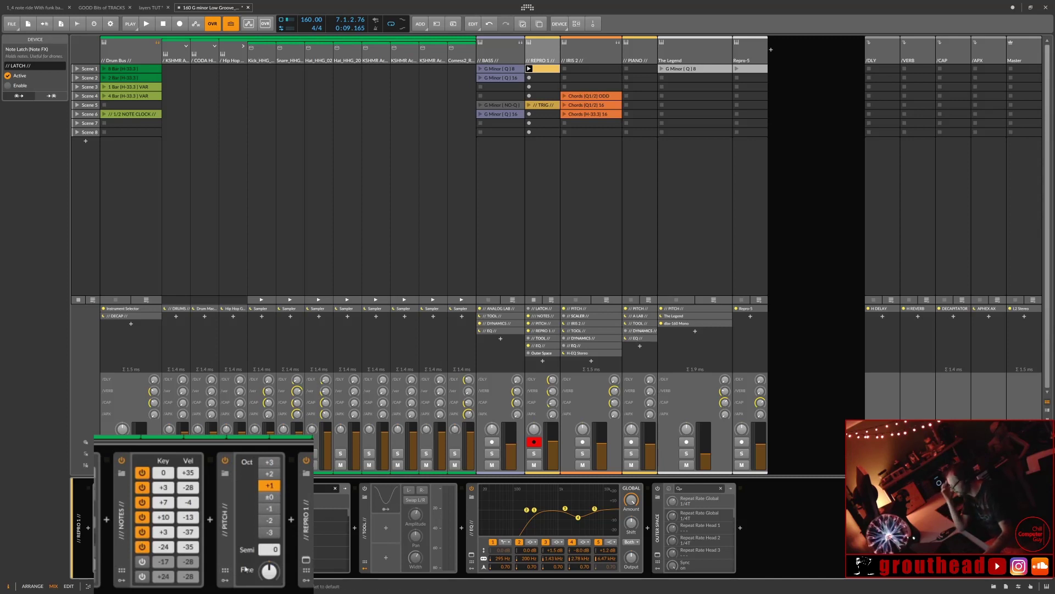
Step: Try REPRO 1 with the LATCH device enabled and the PITCH device's octave set to -1
left_click(98, 491)
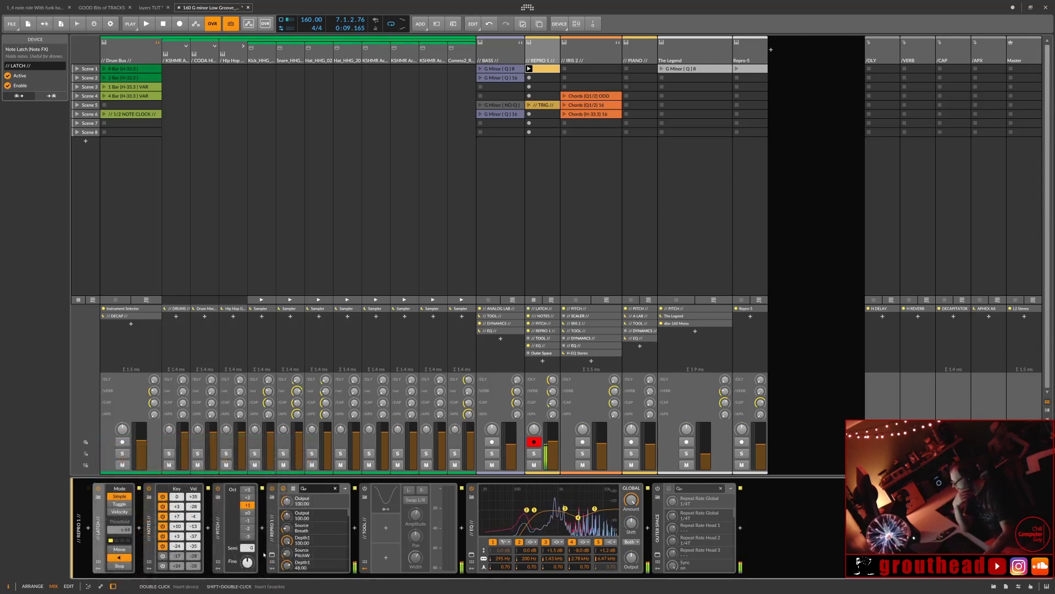
left_click(248, 521)
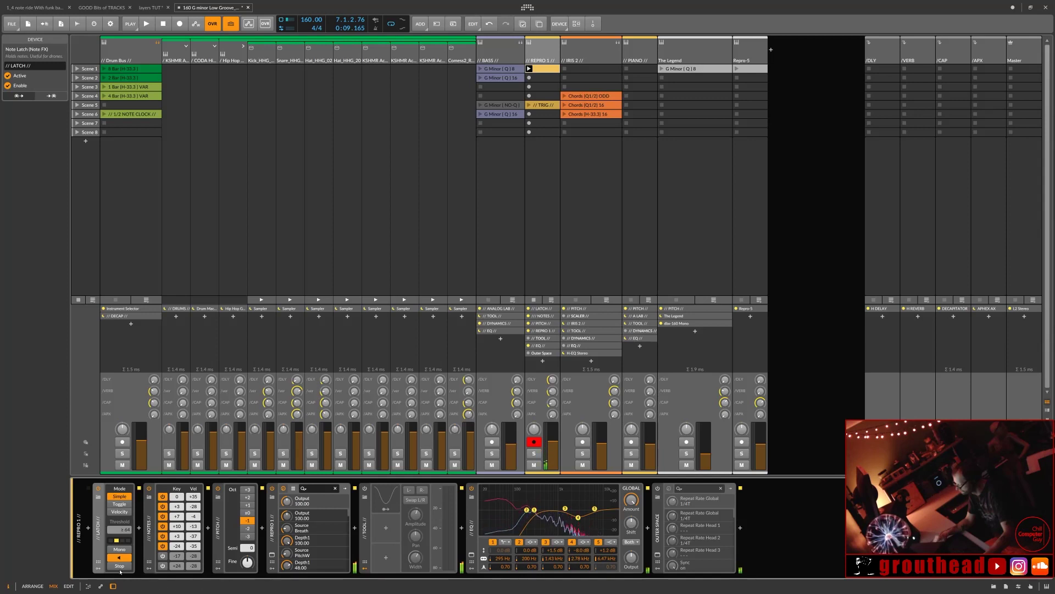
left_click(98, 488)
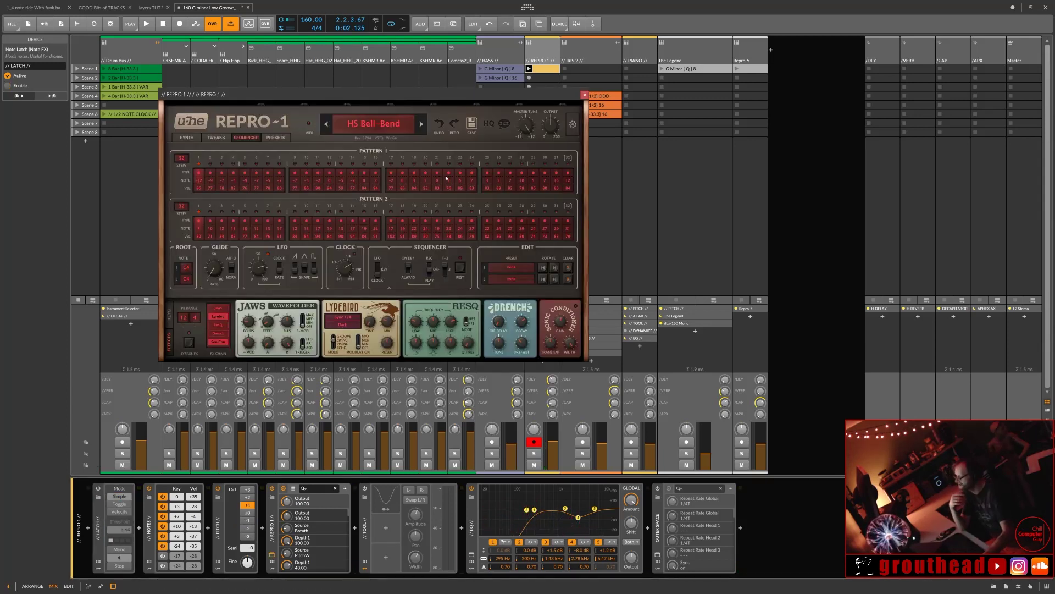
Step: Show the synth page of REPRO-1 and turn off every active note in the NOTES device except the 0 offset
left_click_drag(411, 94, 488, 141)
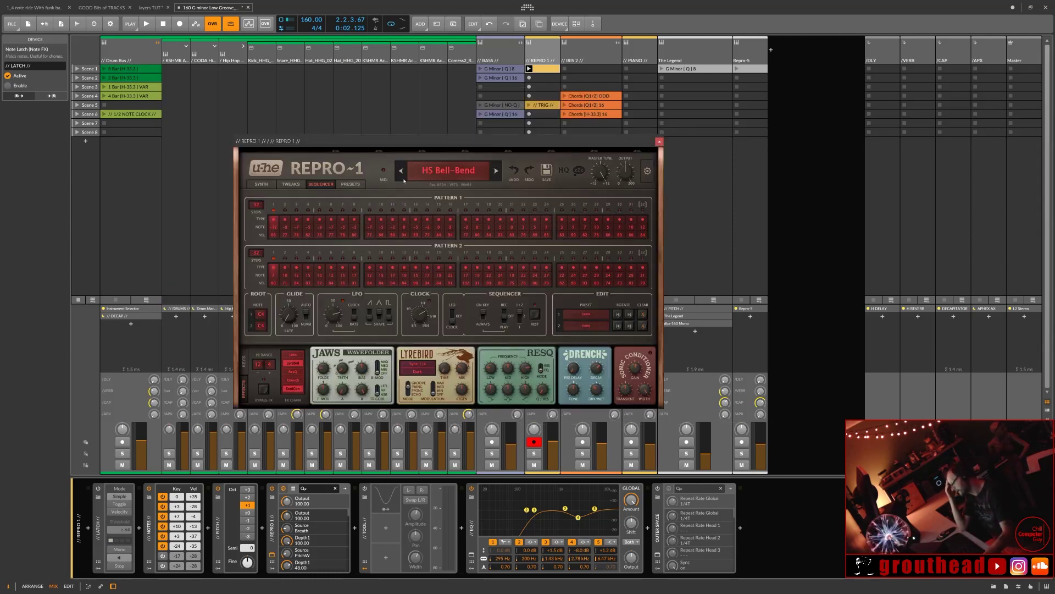
left_click(262, 185)
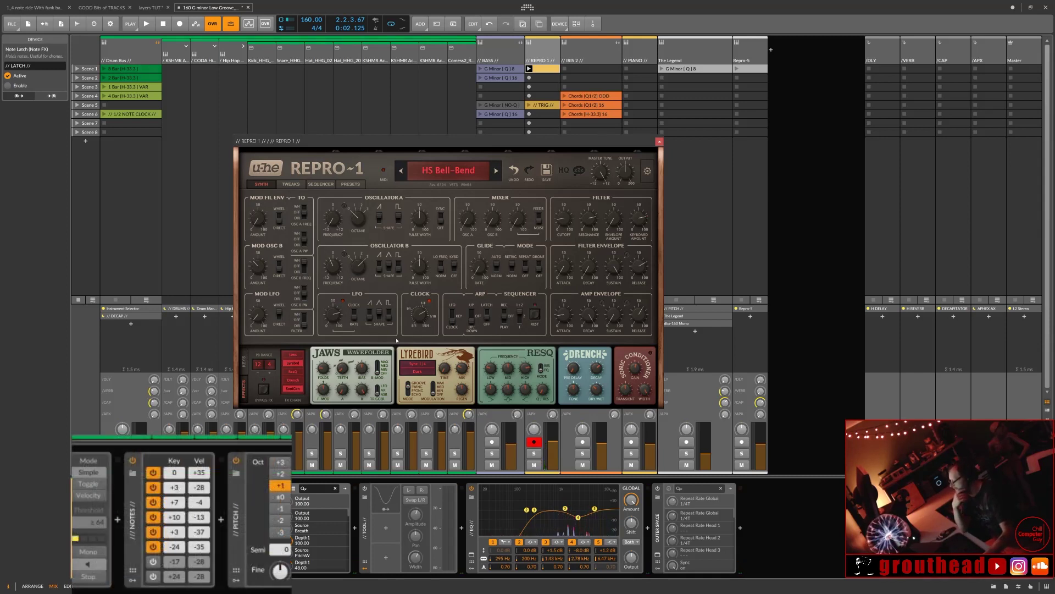
left_click(154, 550)
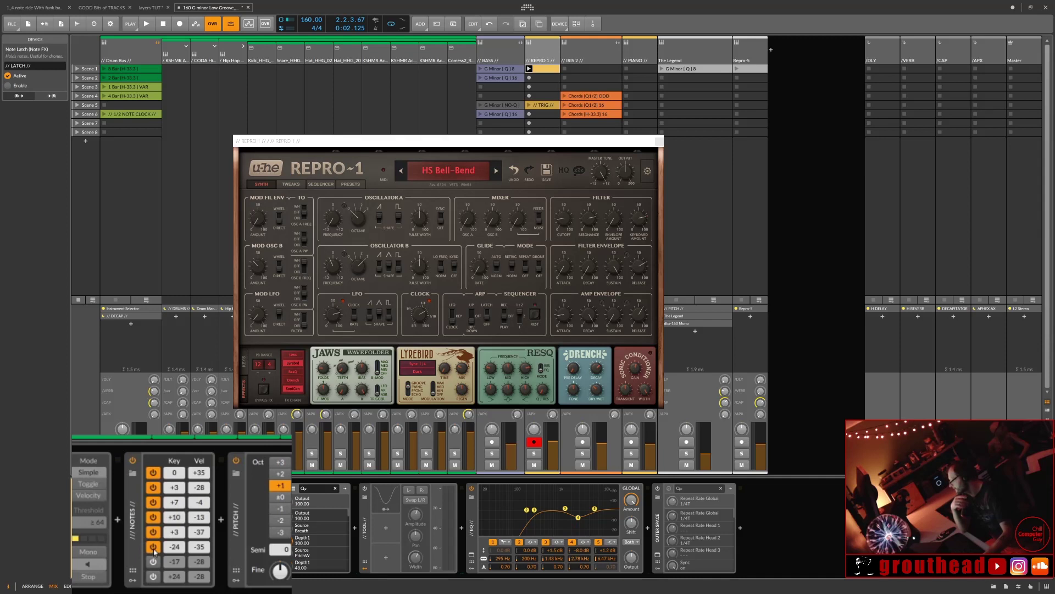
left_click(153, 546)
left_click(153, 532)
left_click(154, 516)
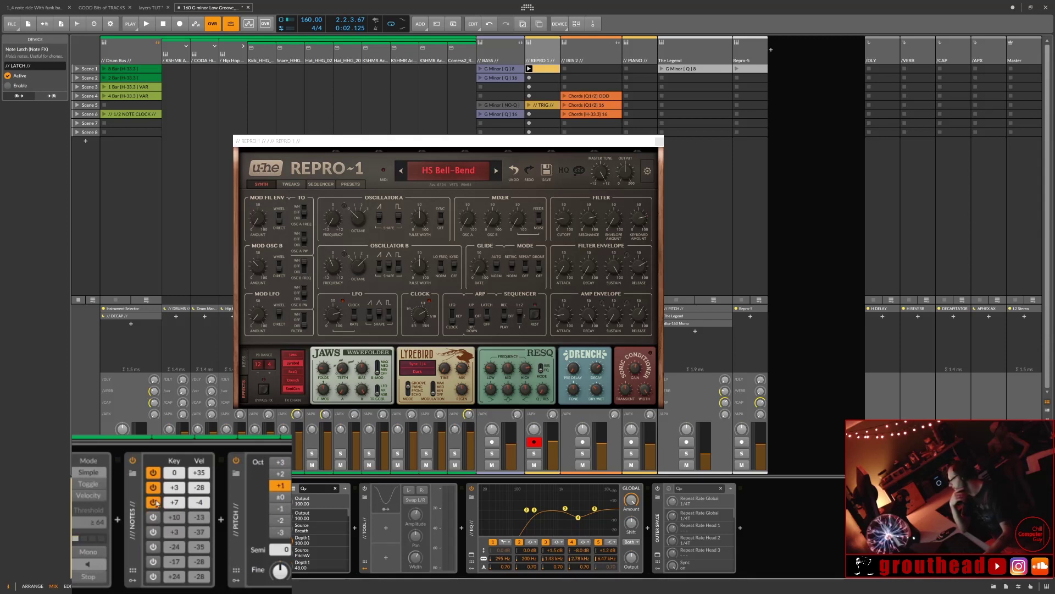
left_click(154, 501)
left_click(153, 487)
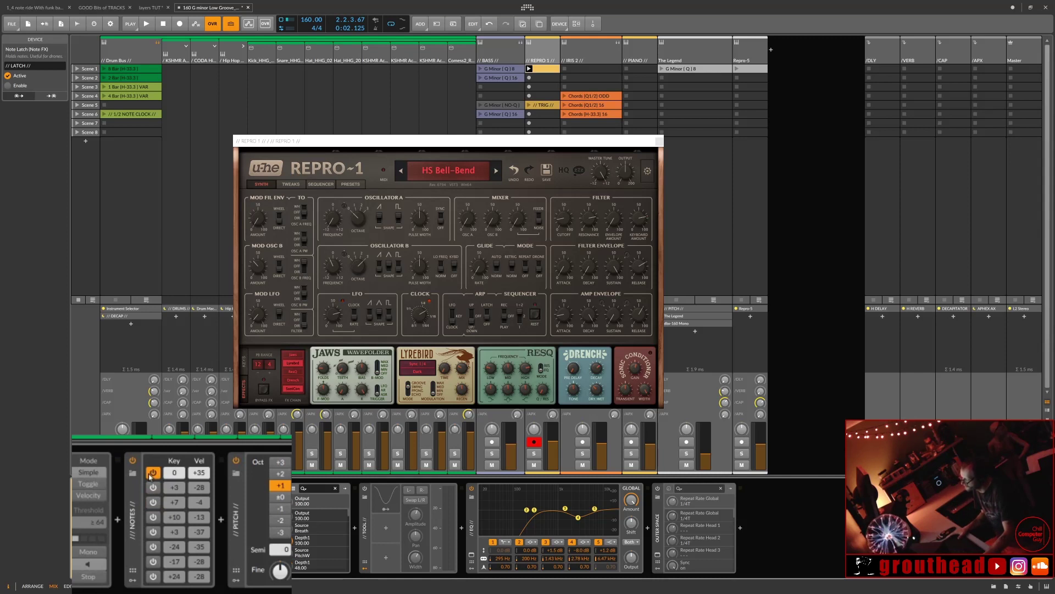
Step: Audition the REPRO 1 clip with only the root note, checking its notes in the editor, and return to the track's devices
key("space")
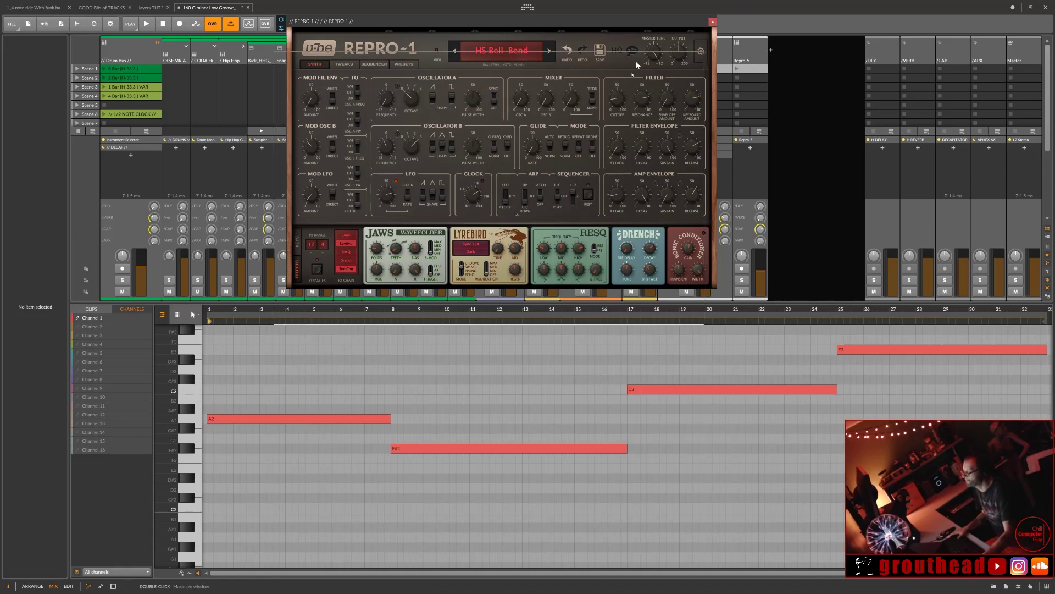
left_click_drag(650, 27, 627, 182)
key("space")
key("space")
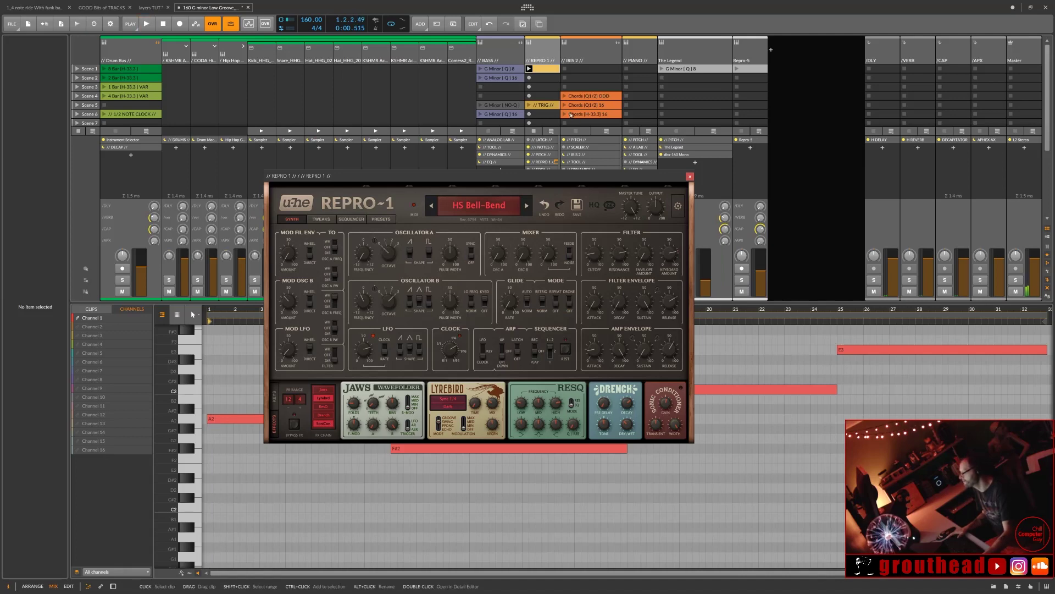
double_click(549, 57)
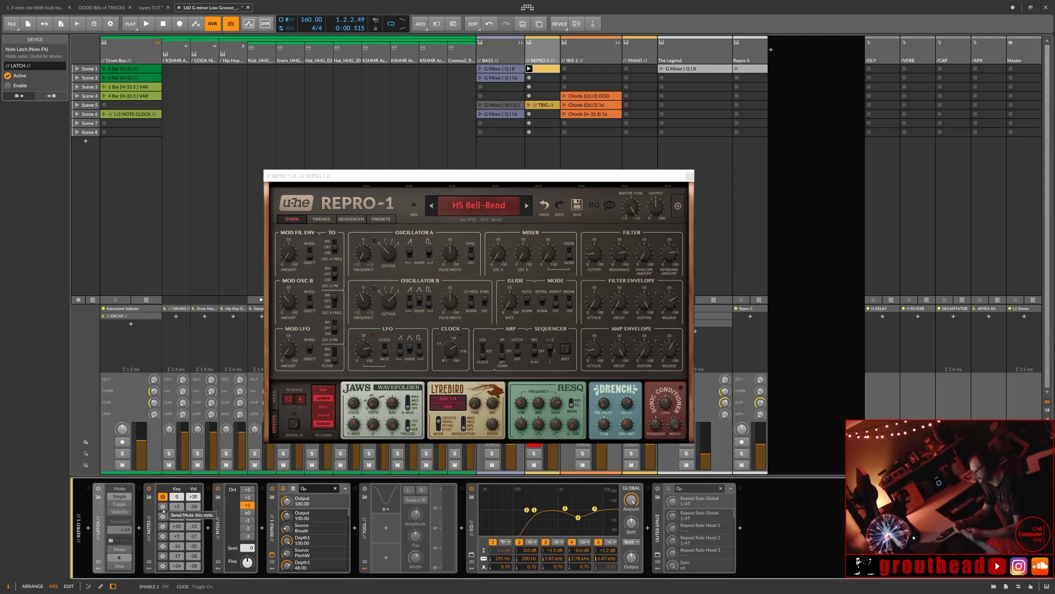
Step: Enable the first +3 and the +7 note offsets in the NOTES device and audition the REPRO 1 clip
left_click(163, 507)
left_click(163, 516)
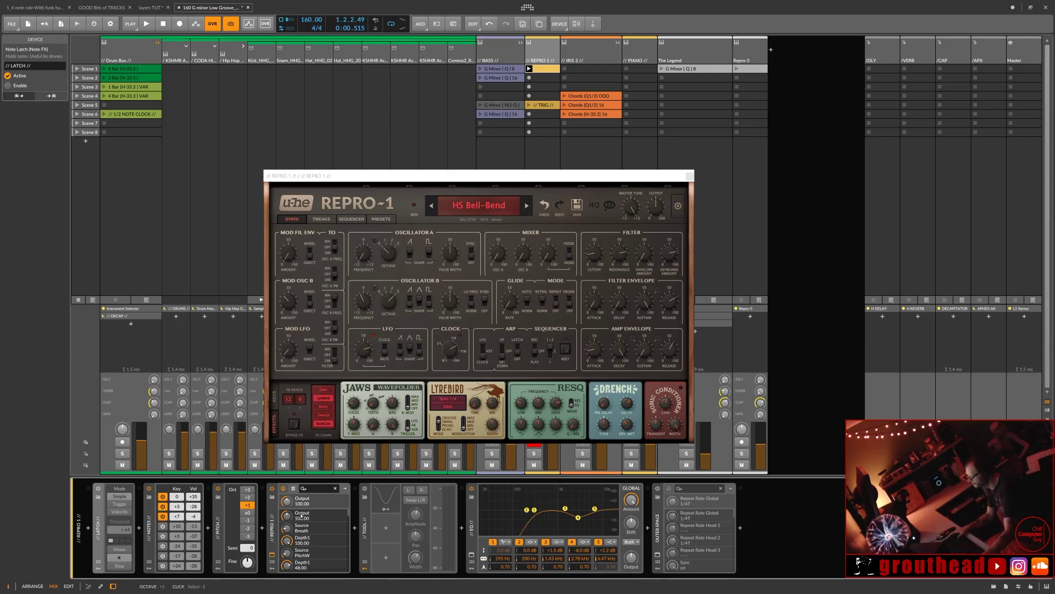
key("space")
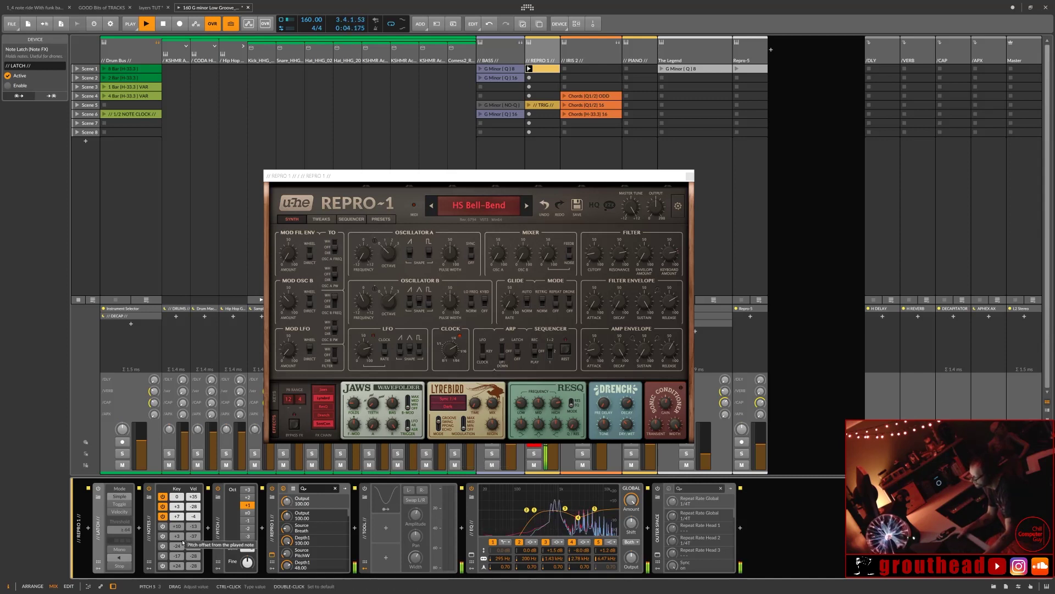
key("space")
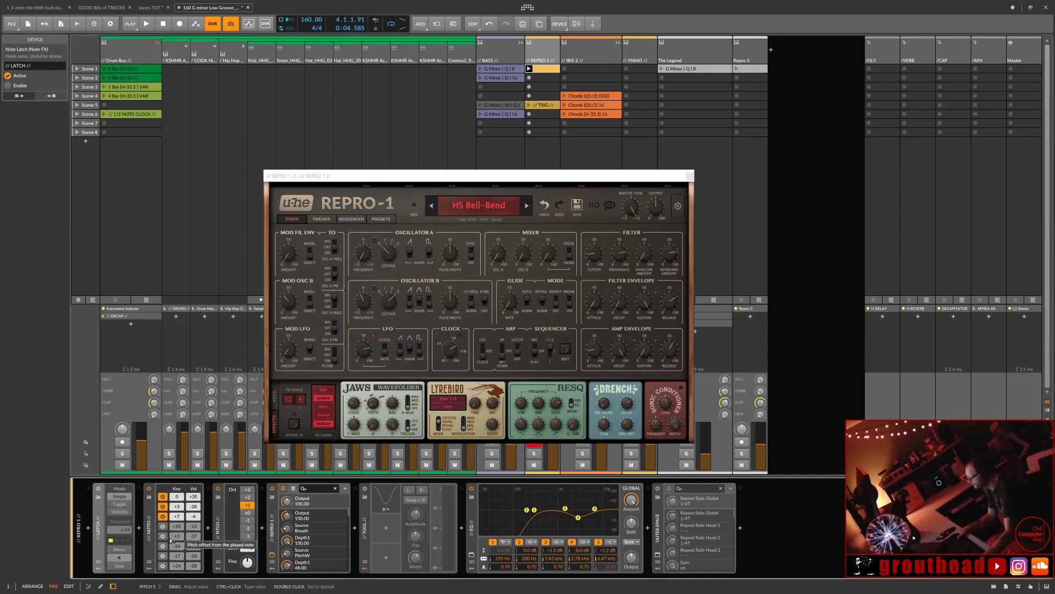
Step: Add the second +3, the -17 and the +24 note offsets while the REPRO 1 clip plays, and stop playback
key("space")
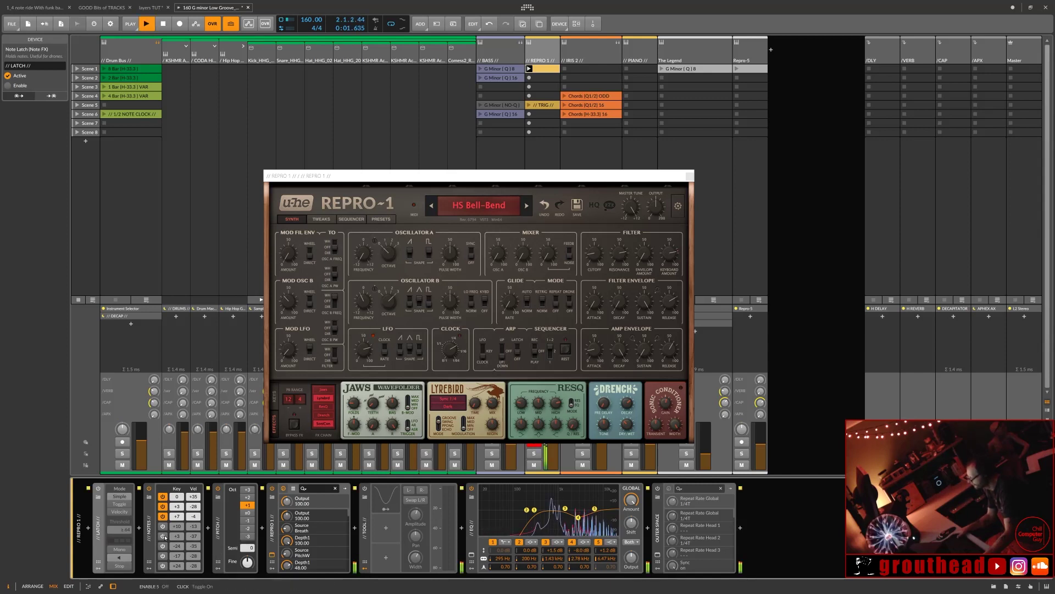
left_click(163, 536)
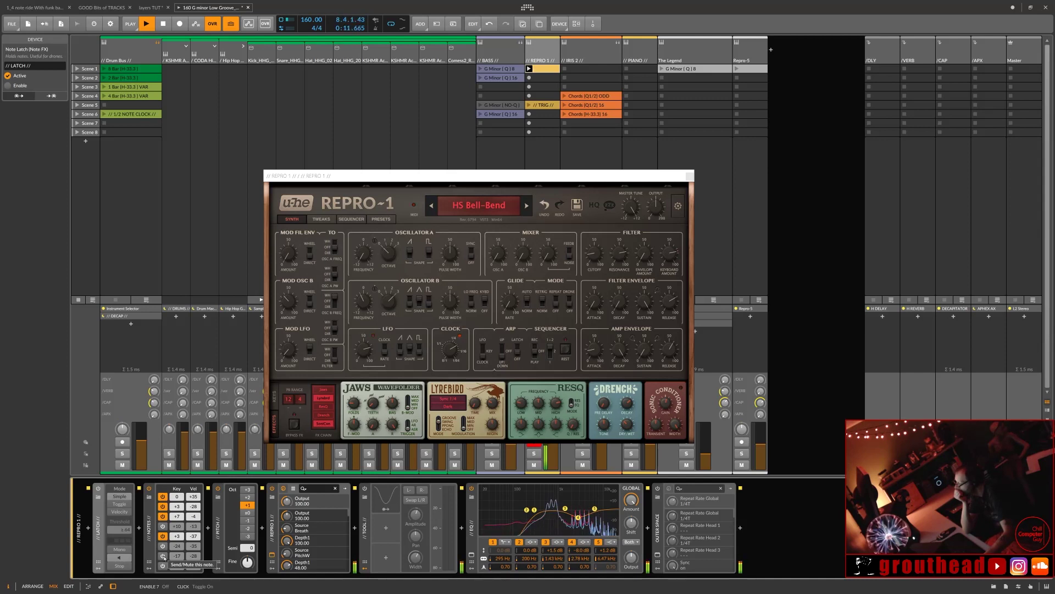
left_click(164, 556)
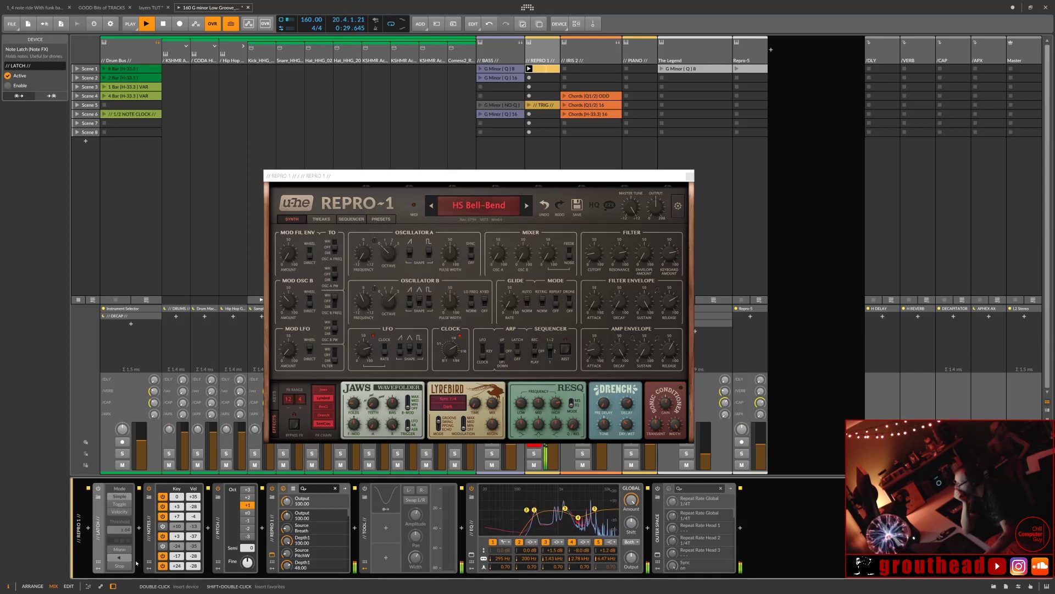
key("space")
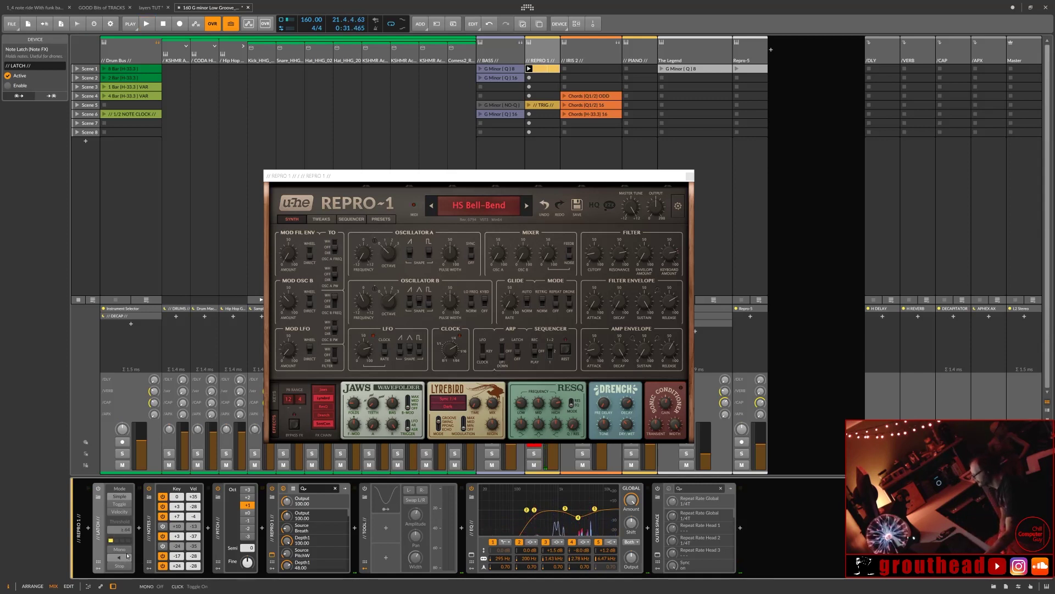
Step: Turn off the -17 and +24 note offsets, enable the +10 and -24 ones, and close the REPRO-1 window
left_click(162, 556)
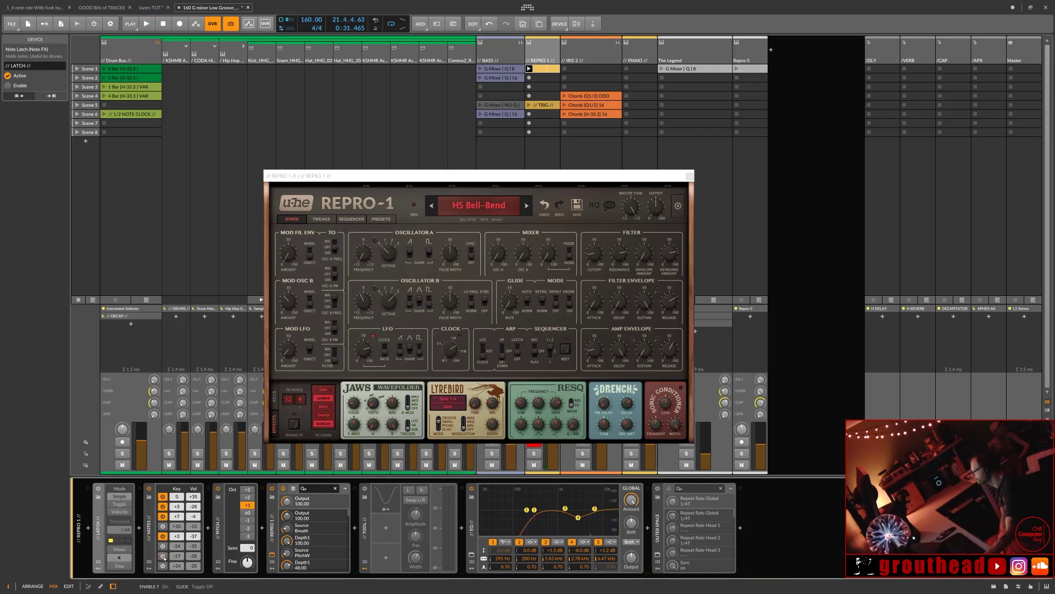
left_click(163, 526)
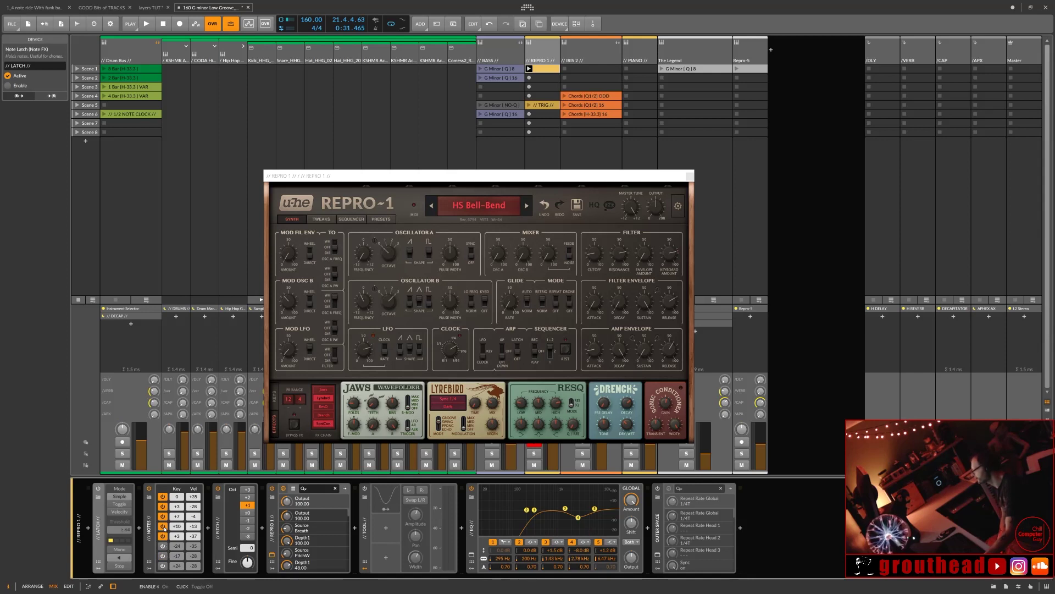
left_click(164, 546)
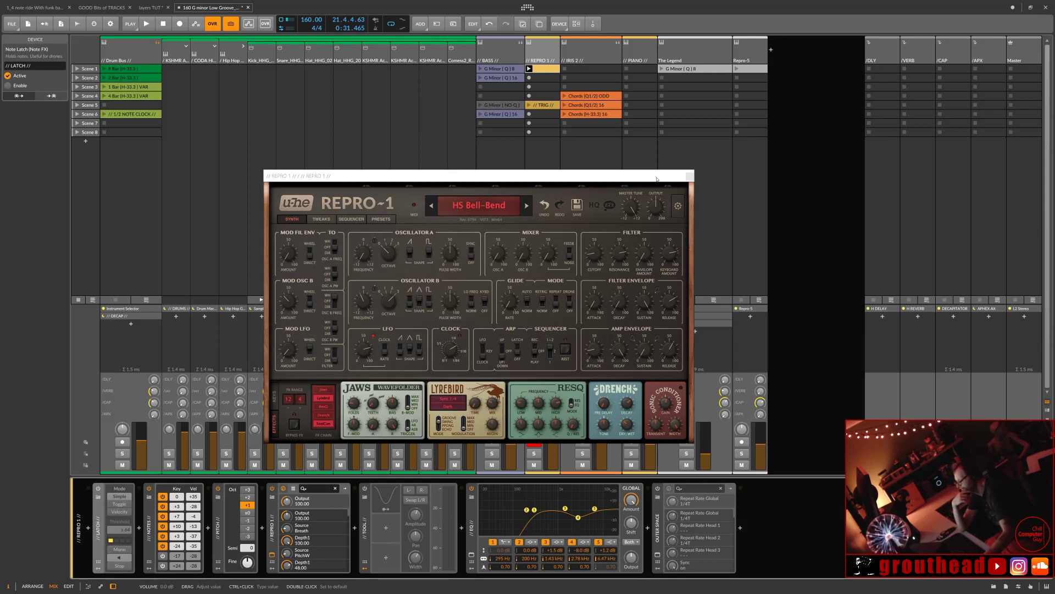
left_click(690, 176)
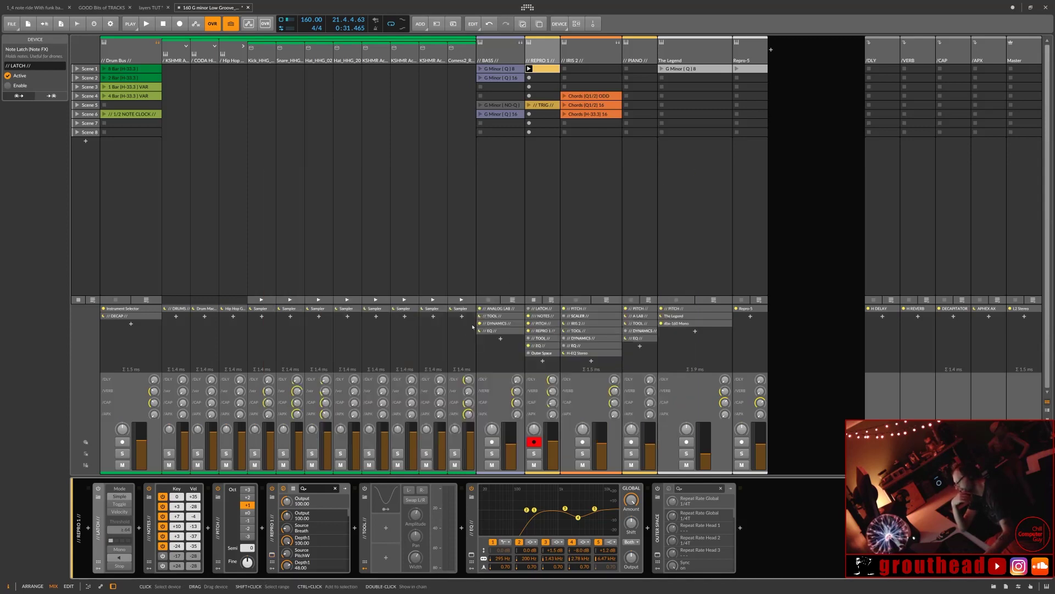